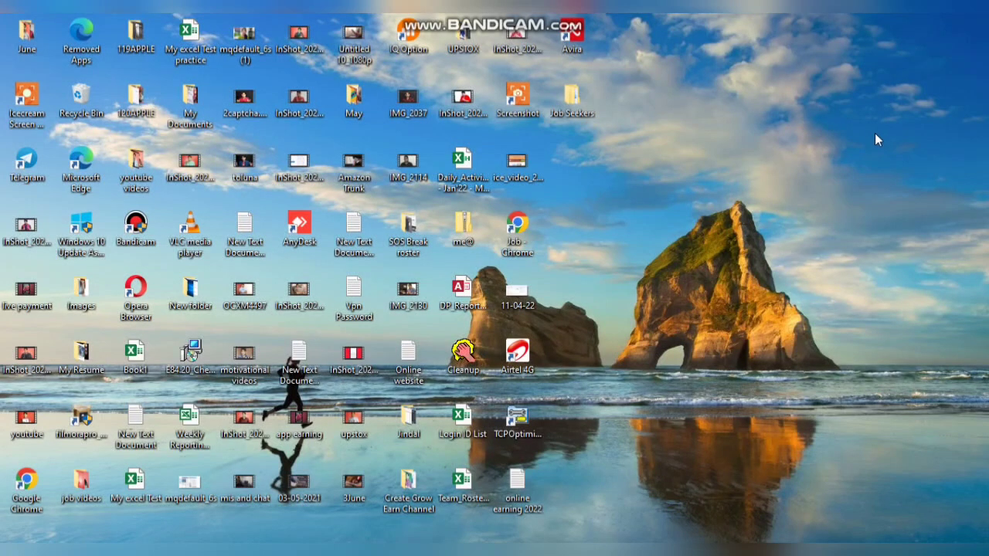
- Switch to the Chrome window with clicksfly.com and show the URL shortening box on its home page
mouse_move(552, 552)
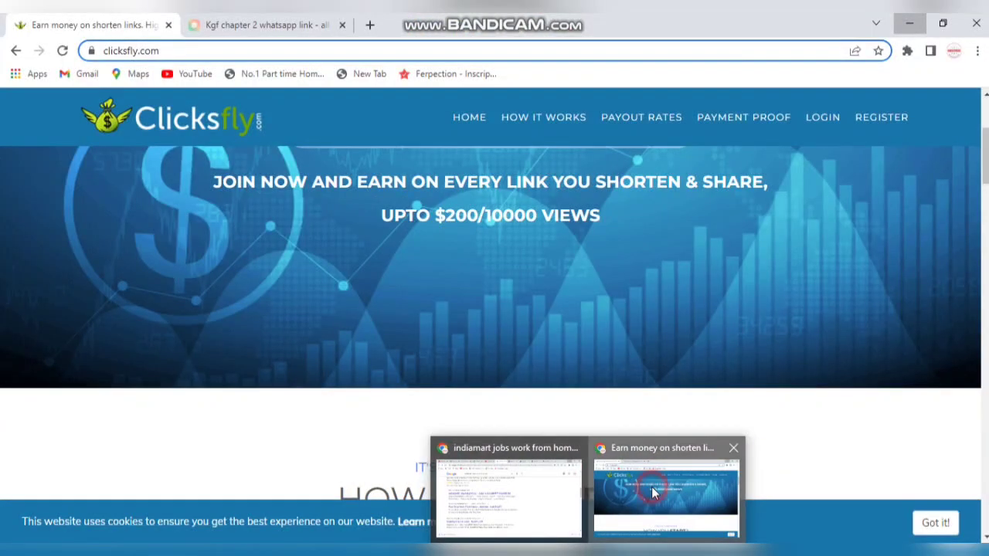
click(651, 491)
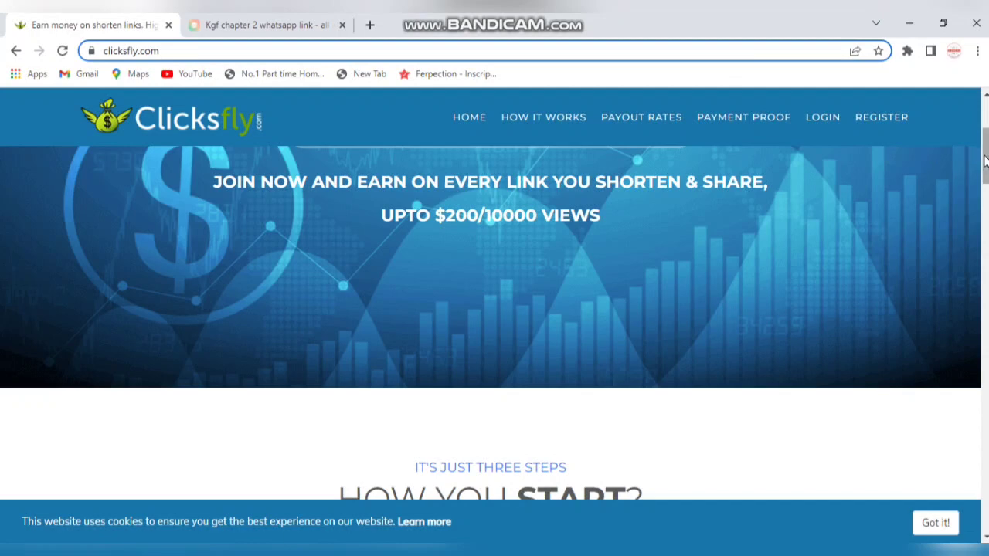
drag(985, 152, 986, 129)
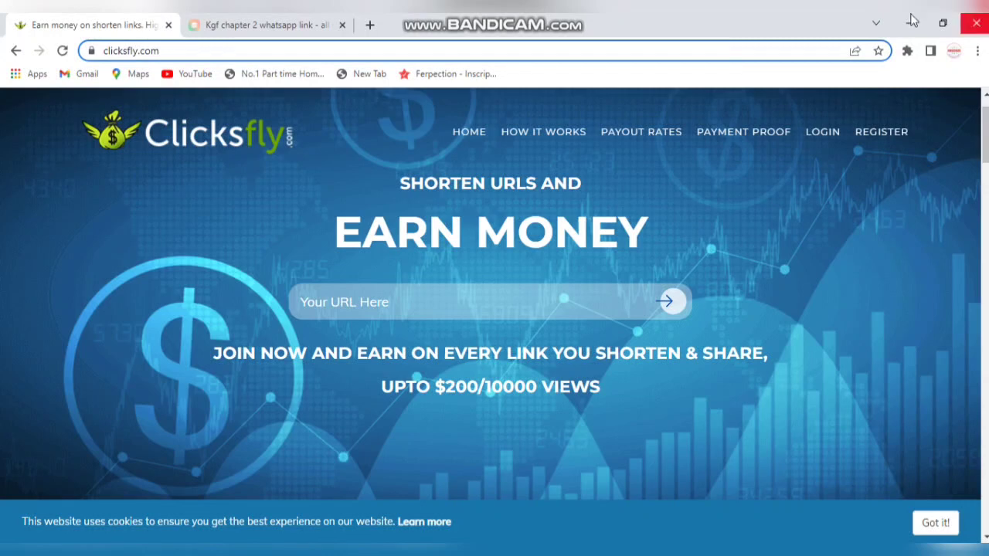
- Open the Payout Rates page and review the payment terms, per-country rates and view-counting rules
click(640, 136)
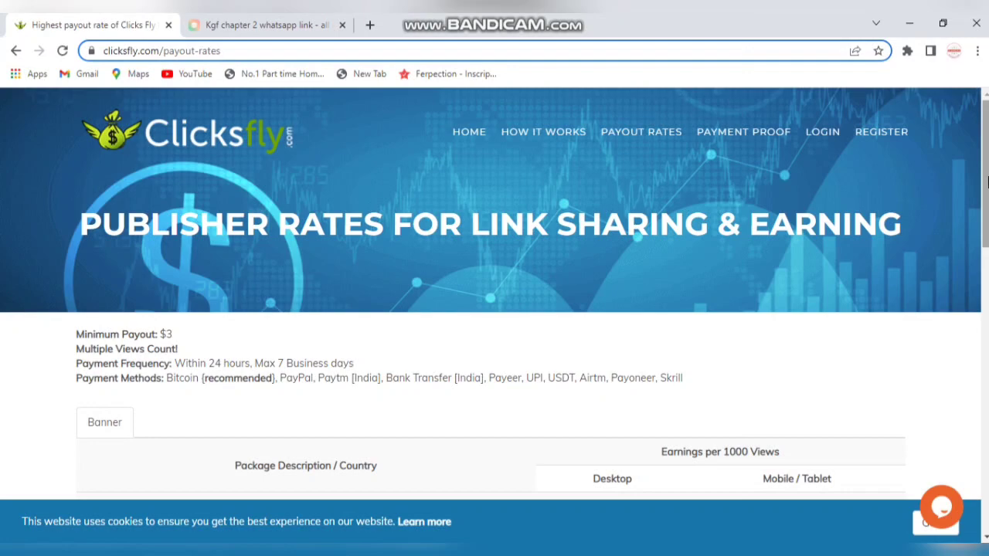
drag(985, 180, 986, 395)
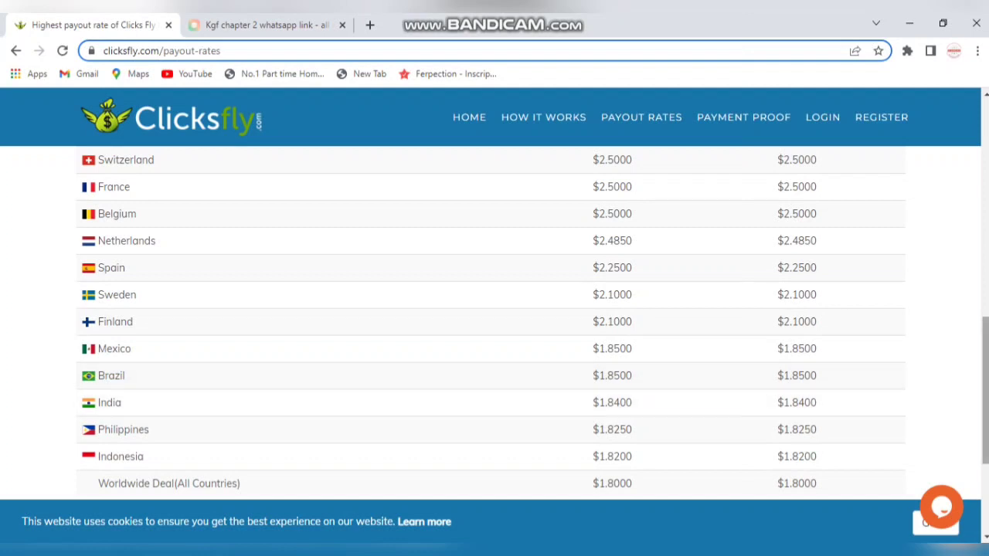
scroll(985, 390, down, 3)
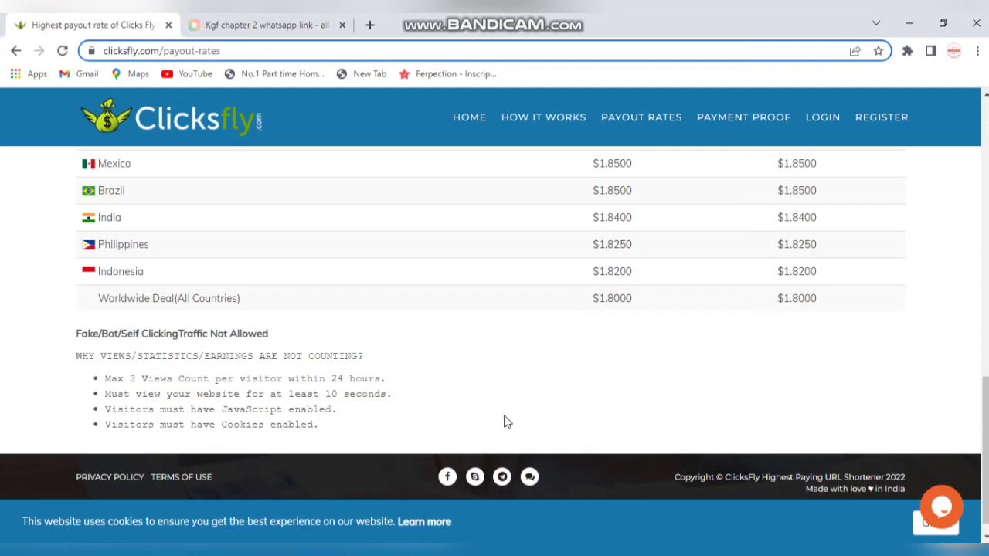
scroll(695, 151, up, 10)
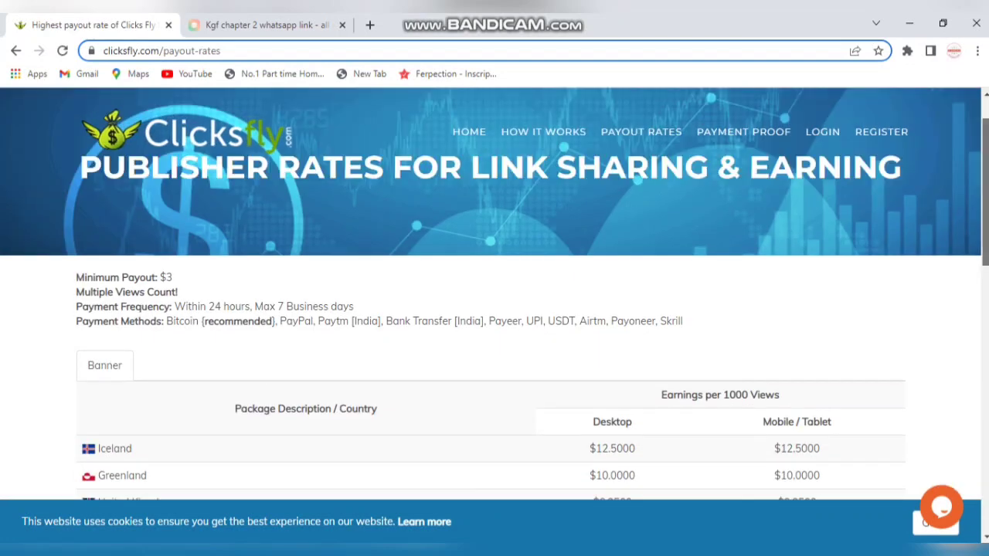
- Open the Payment Proof page and look through the list of past payouts
click(728, 140)
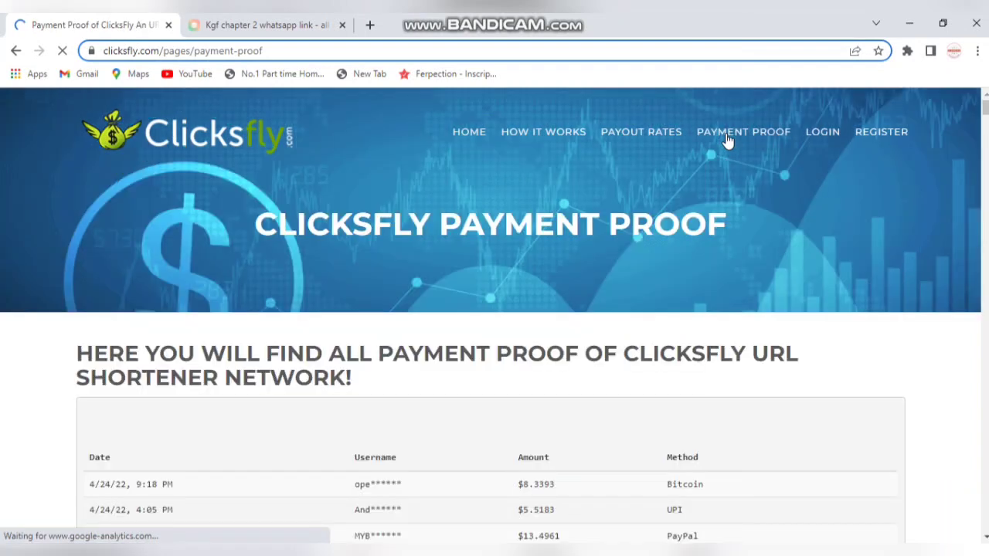
drag(985, 106, 986, 120)
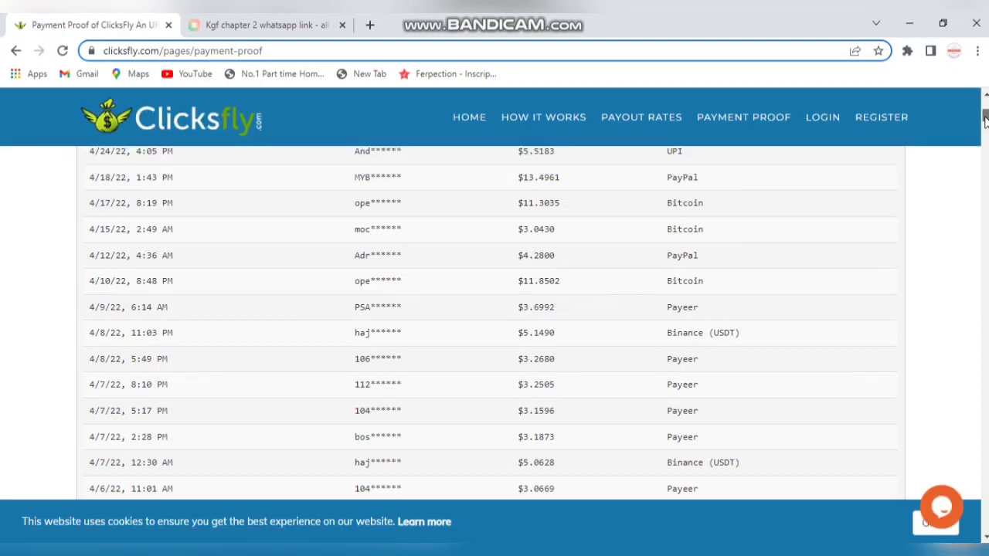
drag(986, 120, 983, 85)
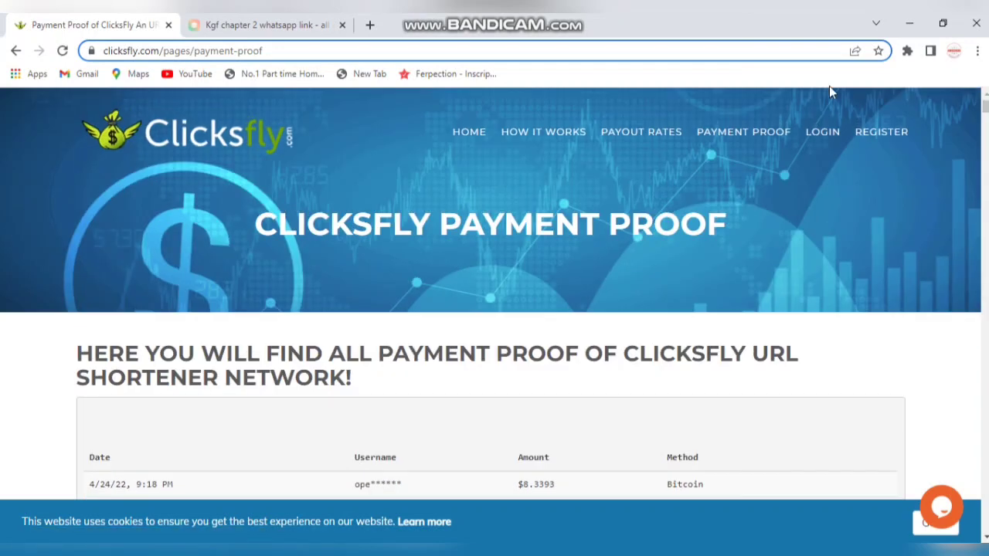
- Return to the home page and review the How You Start, Why Join Us and site statistics sections
click(481, 134)
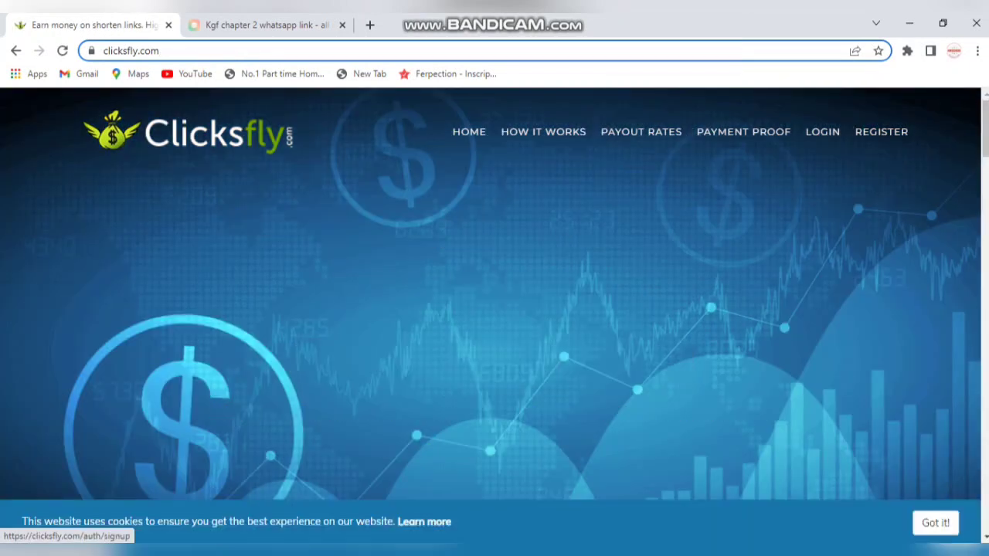
scroll(495, 309, down, 8)
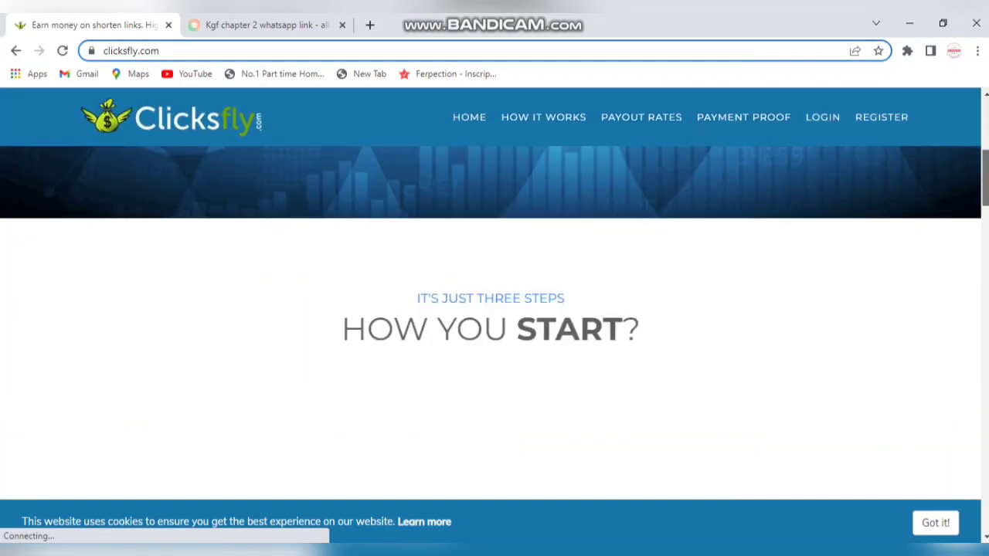
scroll(494, 309, down, 3)
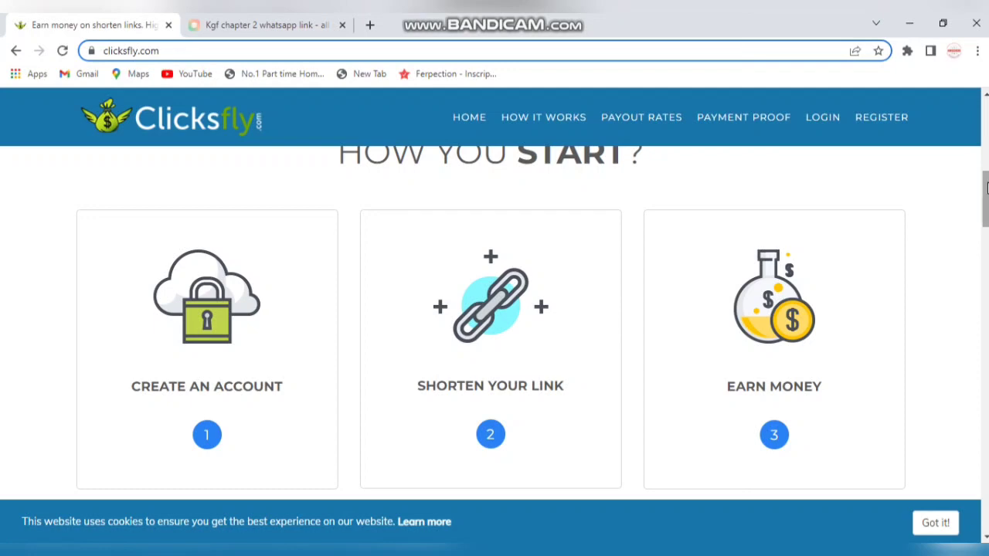
drag(986, 188, 987, 245)
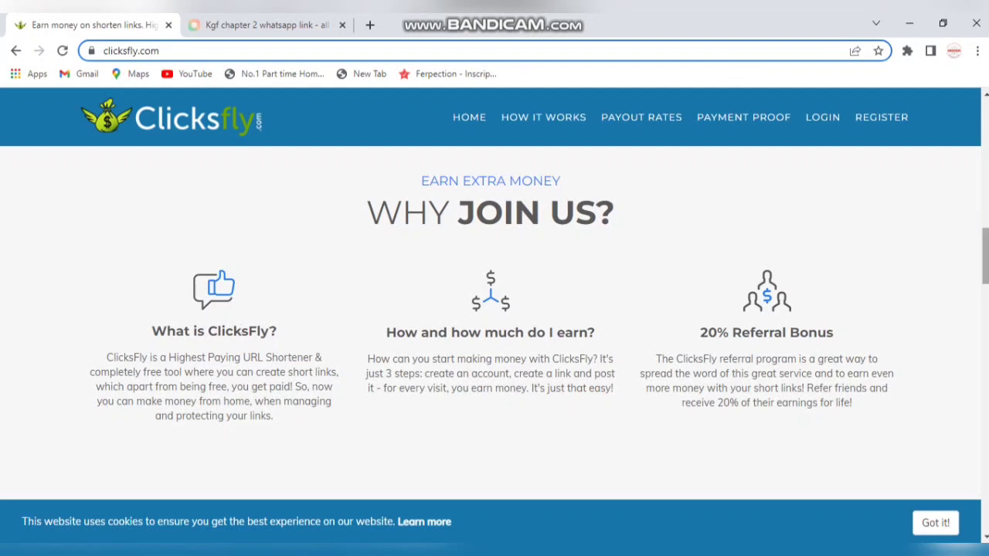
drag(985, 251, 984, 337)
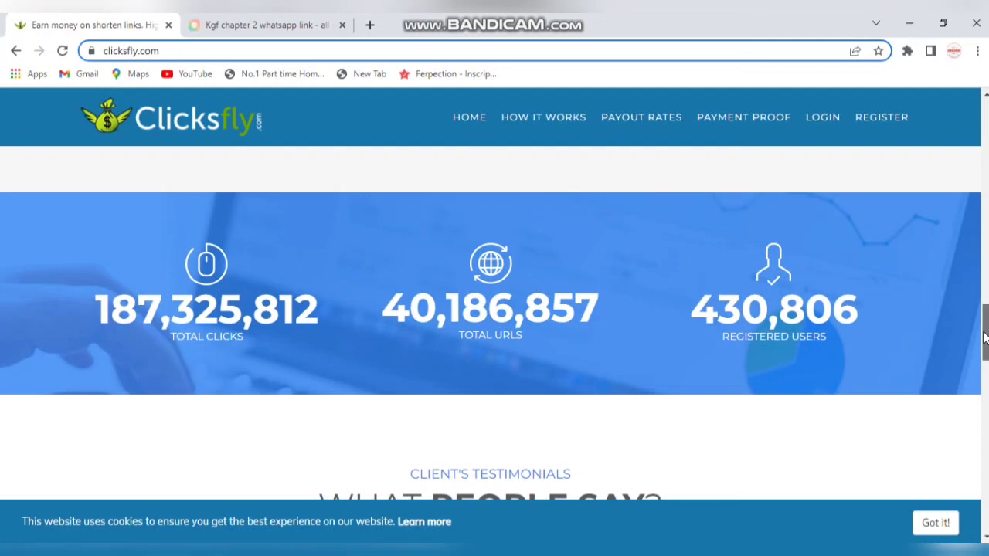
drag(984, 337, 932, 92)
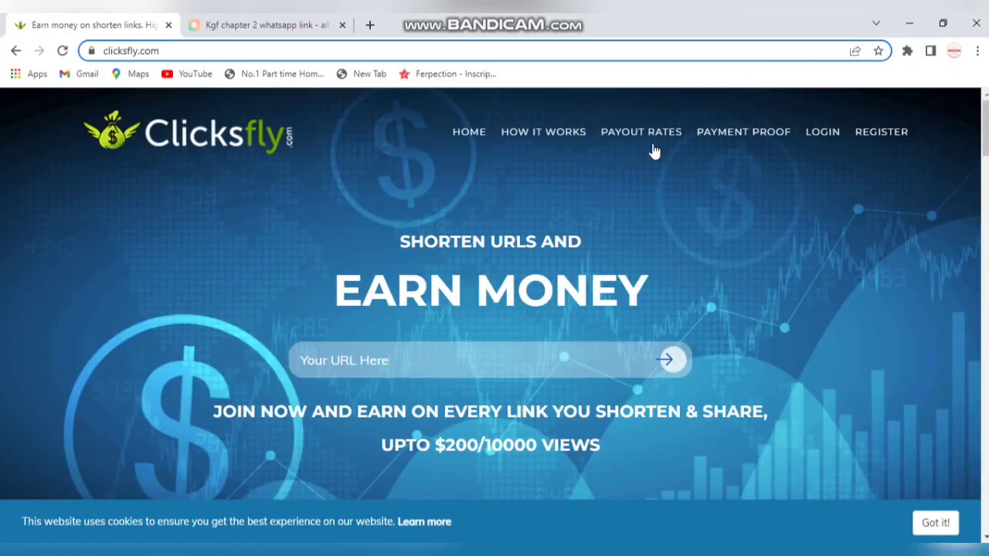
- Open the How It Works page and look over its instructions on accounts, link shortening and sharing
click(529, 146)
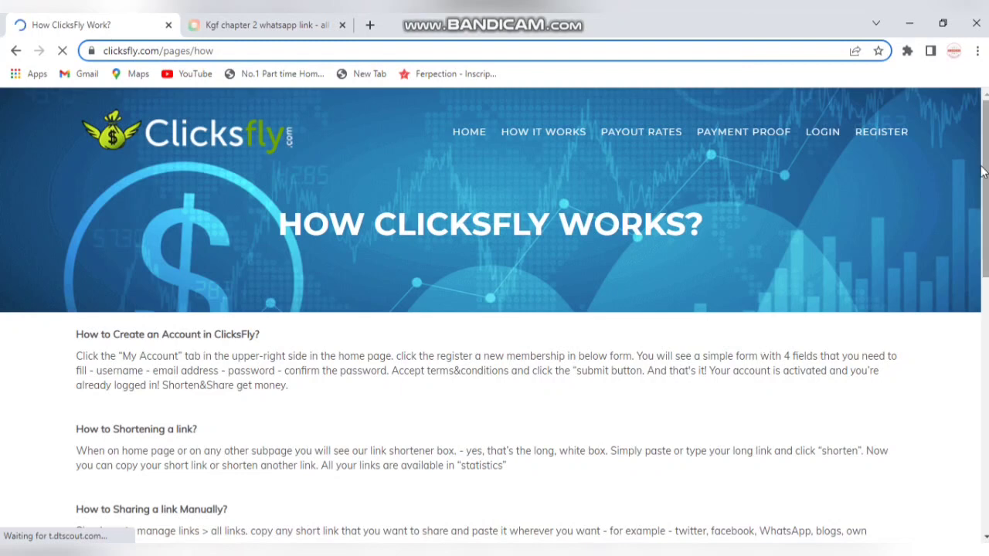
triple_click(983, 210)
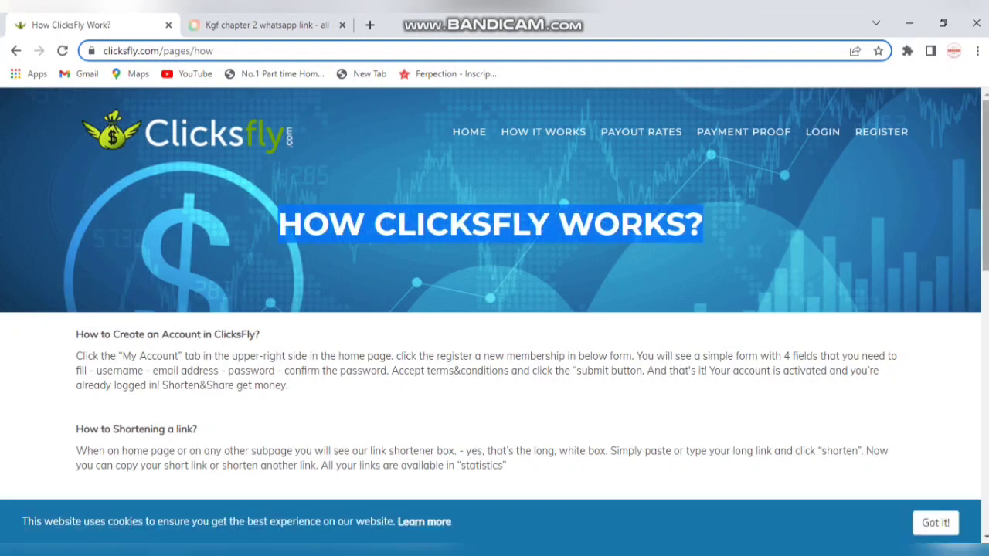
drag(983, 210, 987, 455)
scroll(972, 328, up, 10)
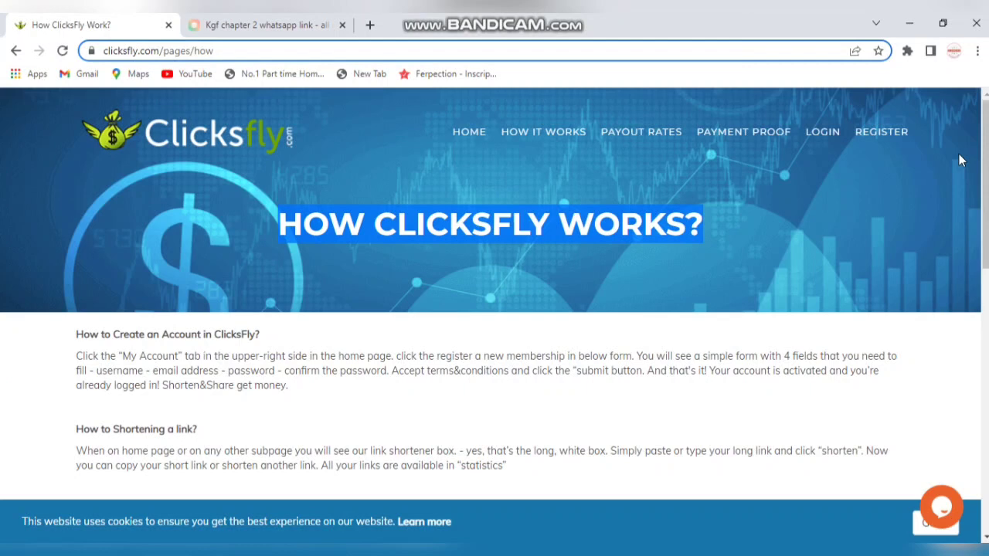
- Open the registration page and examine the new membership form and its sign-in alternatives
click(889, 135)
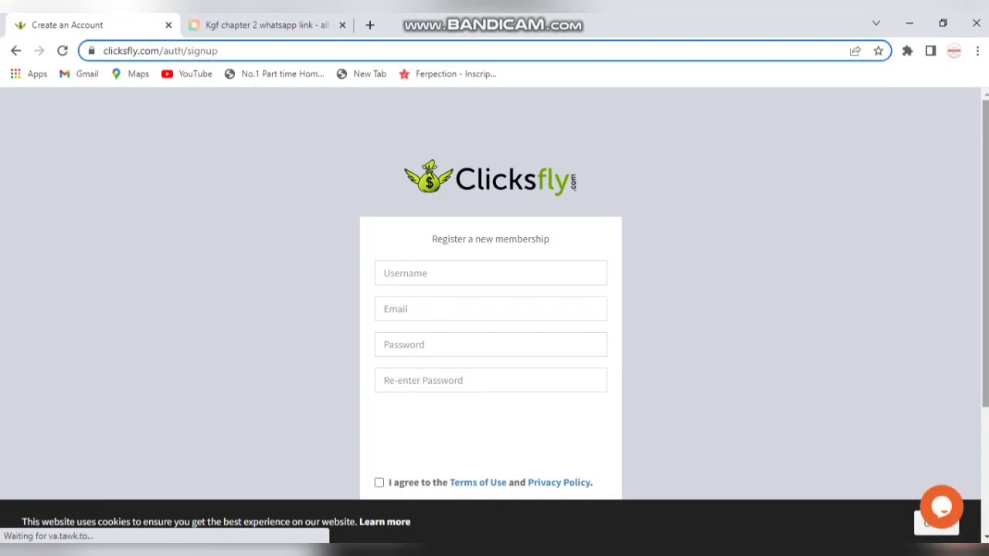
scroll(780, 208, down, 2)
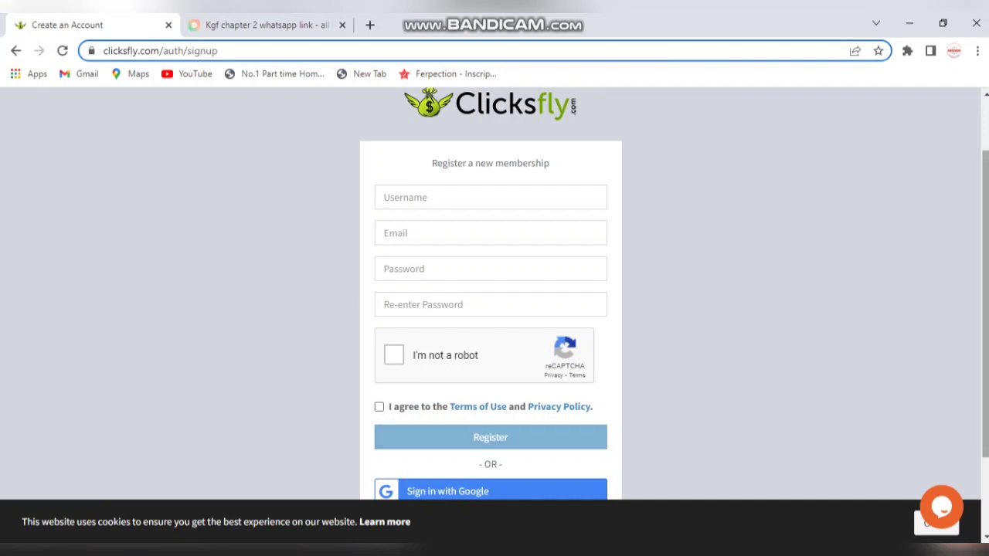
drag(985, 319, 985, 400)
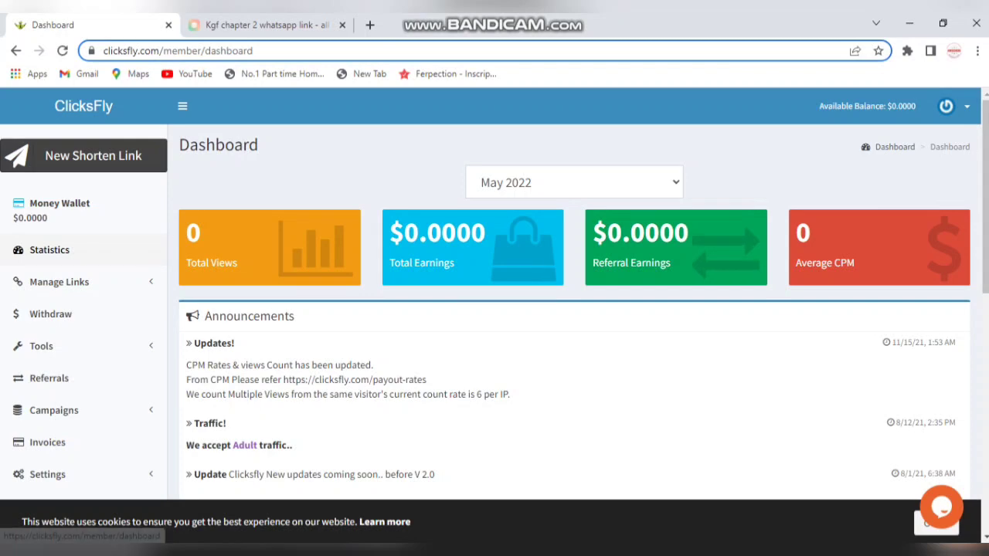
- Review the member dashboard's announcements, May 2022 statistics chart and daily earnings table
scroll(171, 228, down, 1)
scroll(495, 294, down, 1)
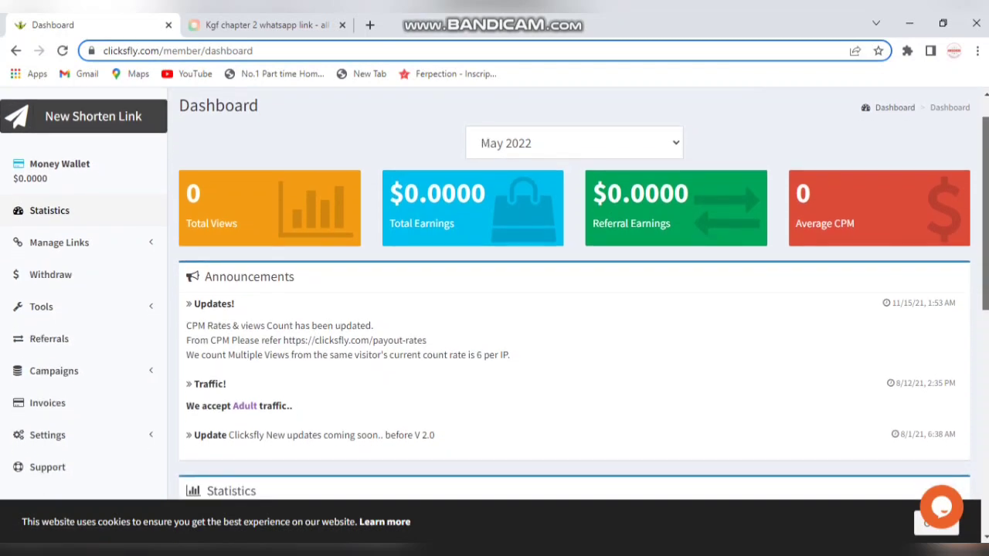
scroll(494, 294, down, 3)
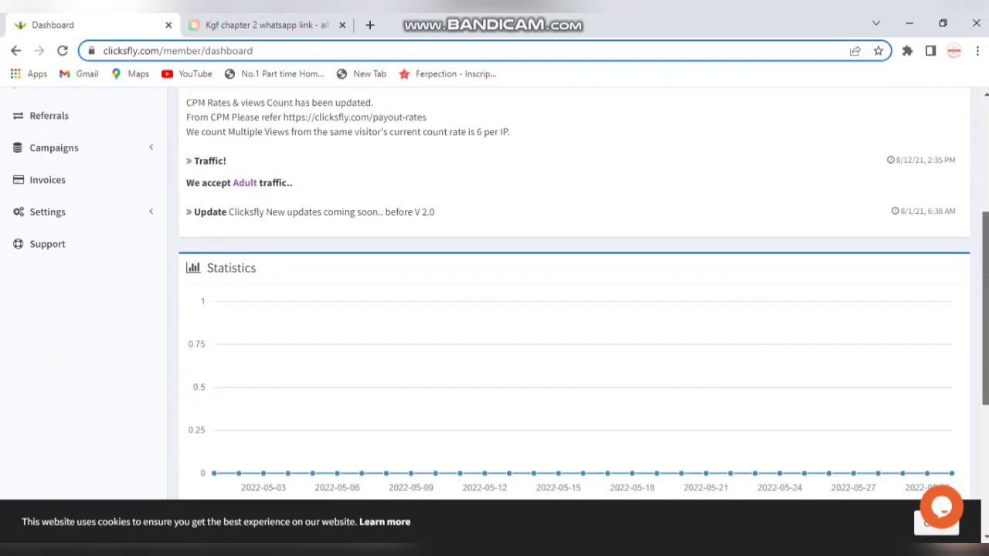
scroll(494, 294, down, 2)
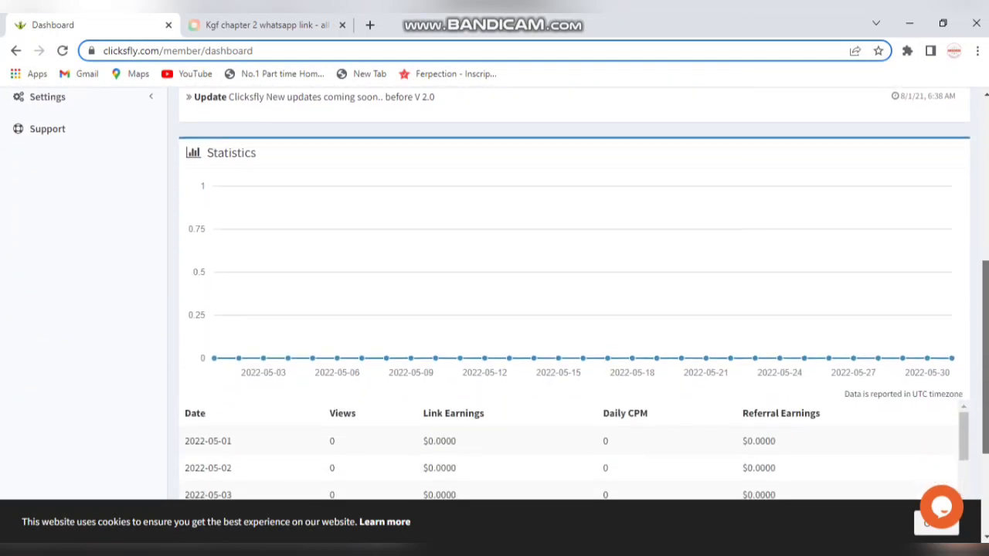
scroll(495, 294, down, 1)
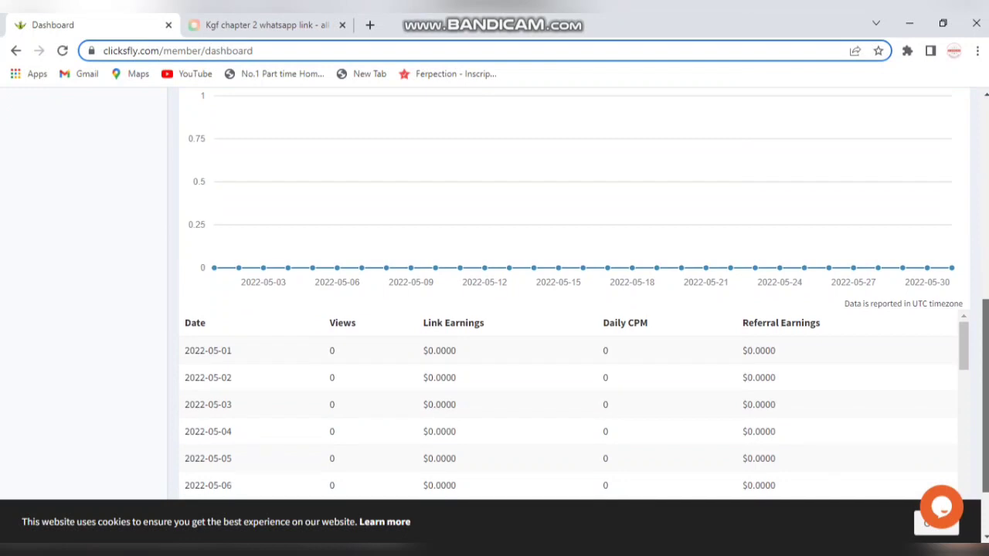
scroll(983, 283, down, 1)
scroll(982, 283, up, 2)
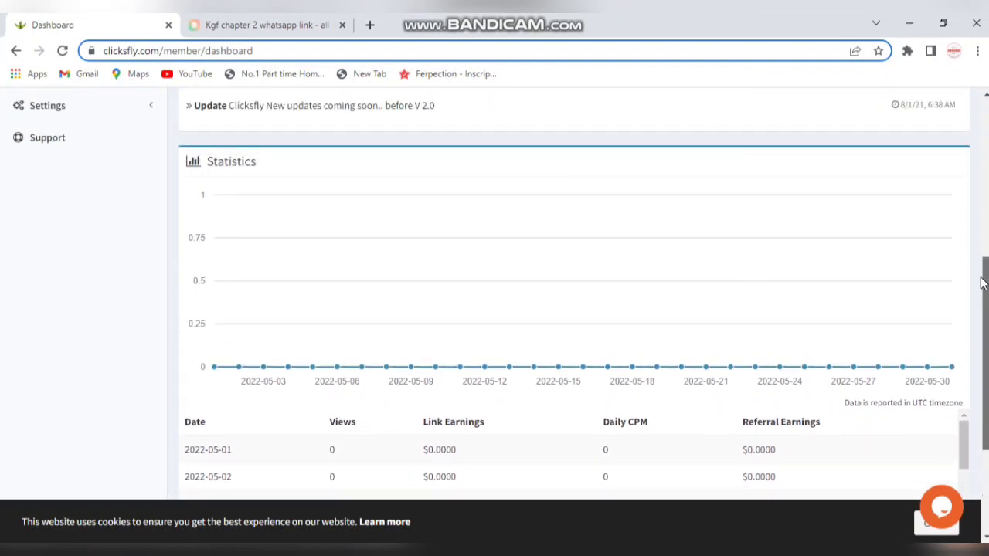
drag(983, 282, 973, 135)
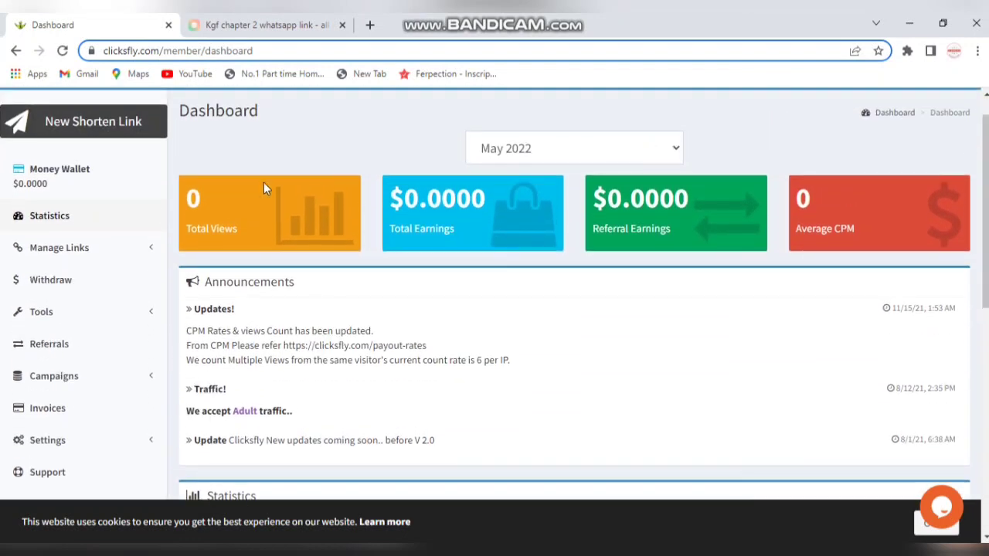
- Expand the Manage Links options and open the Withdraw Funds page
click(66, 249)
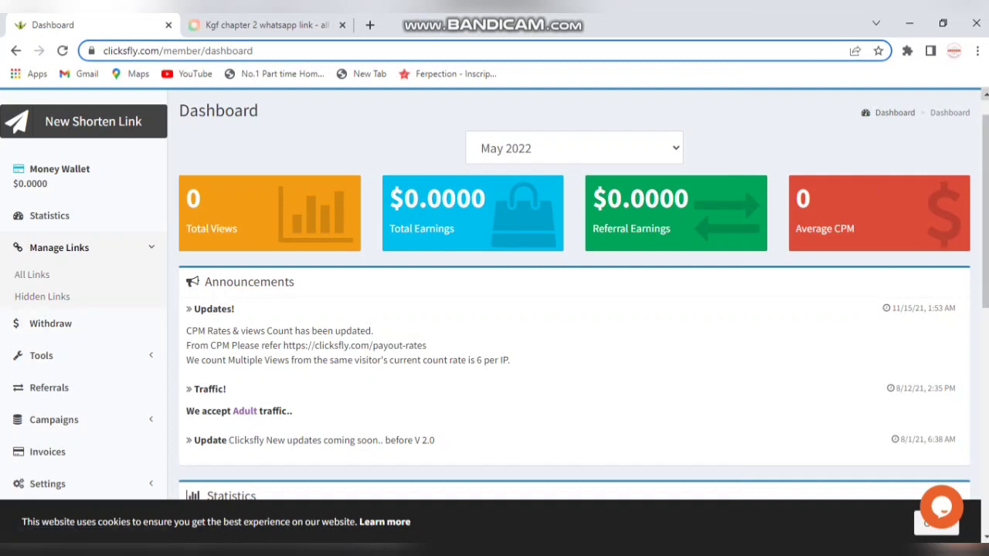
scroll(495, 295, up, 1)
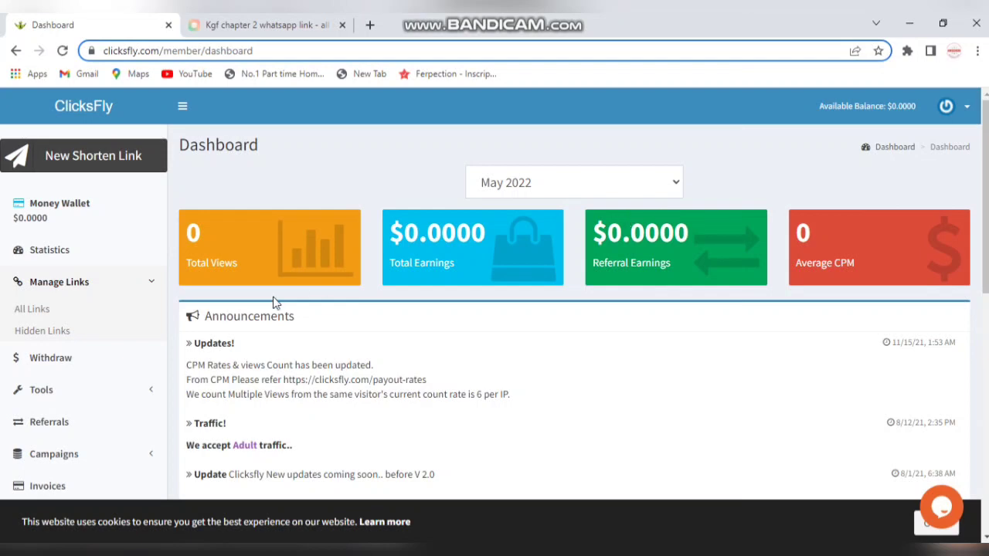
click(59, 370)
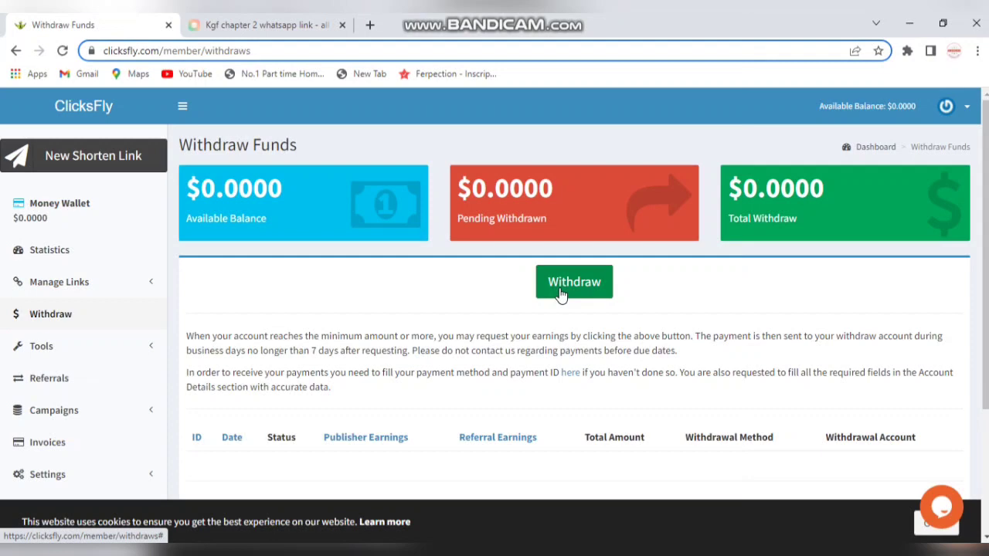
- Open the account profile and show the available withdrawal methods in the Withdrawal Info section
click(970, 108)
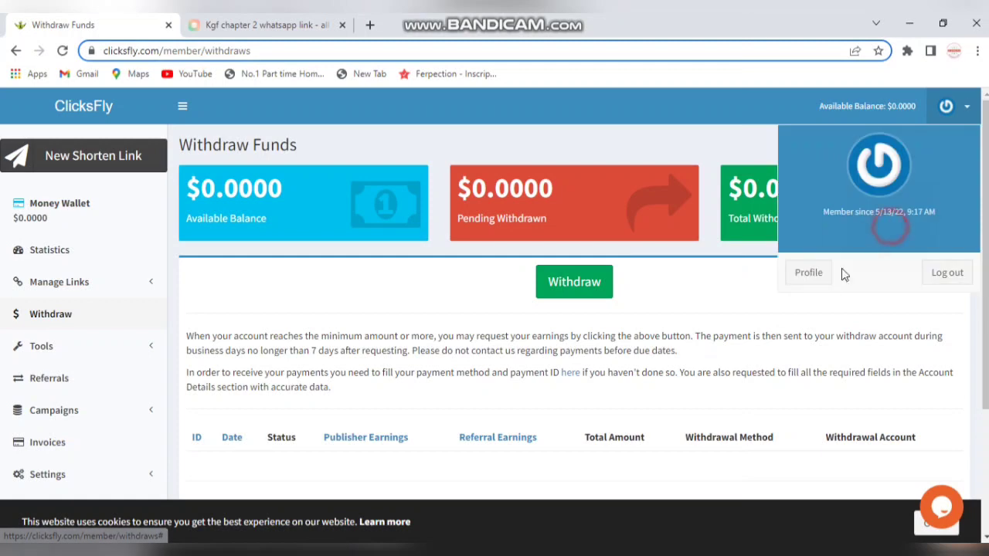
click(808, 275)
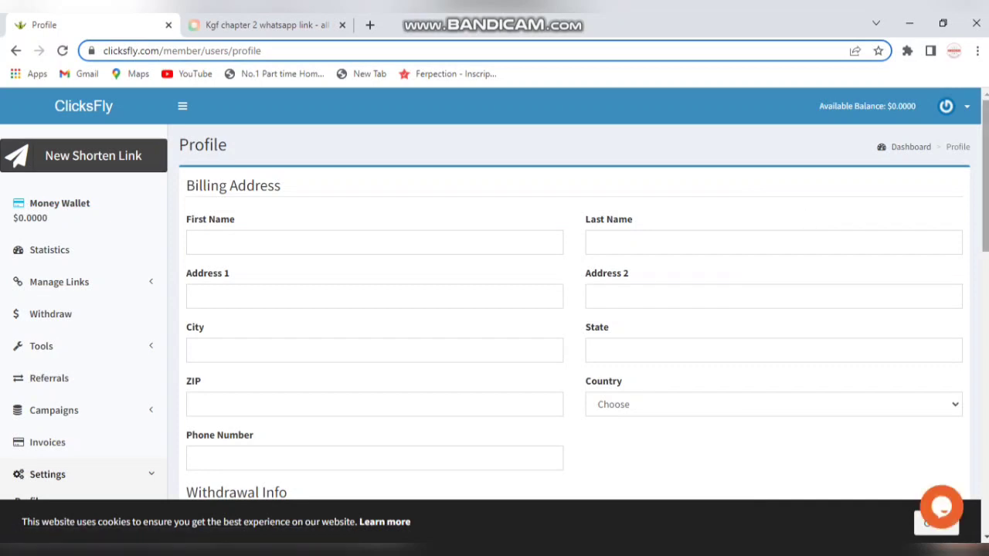
drag(986, 155, 987, 252)
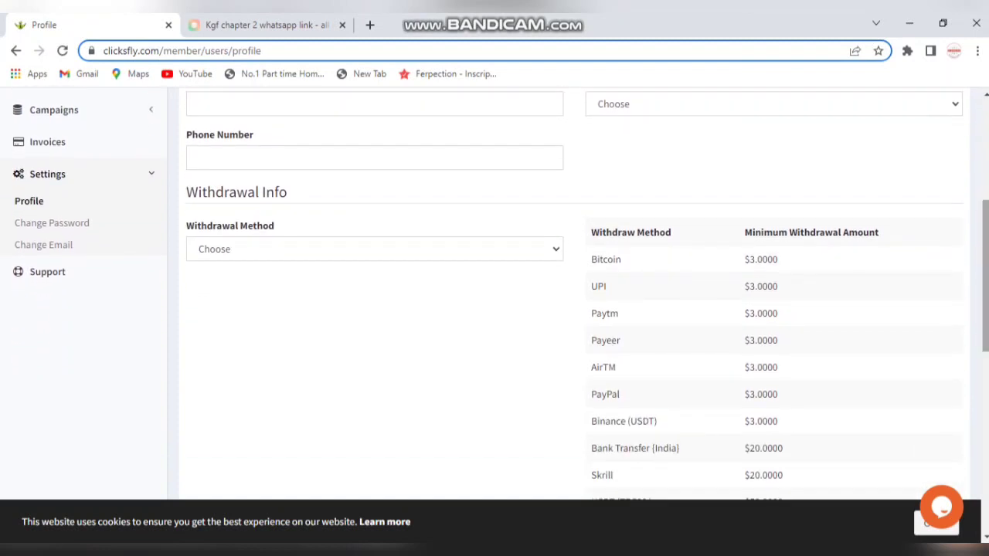
click(302, 256)
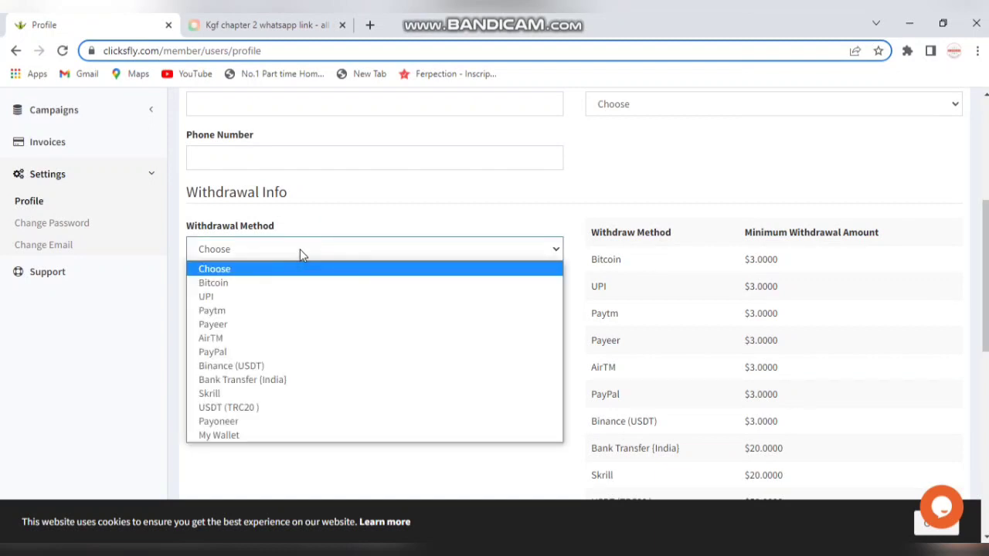
- Choose Paytm as the withdrawal method and review the Withdrawal Account instructions for each payment option
click(234, 310)
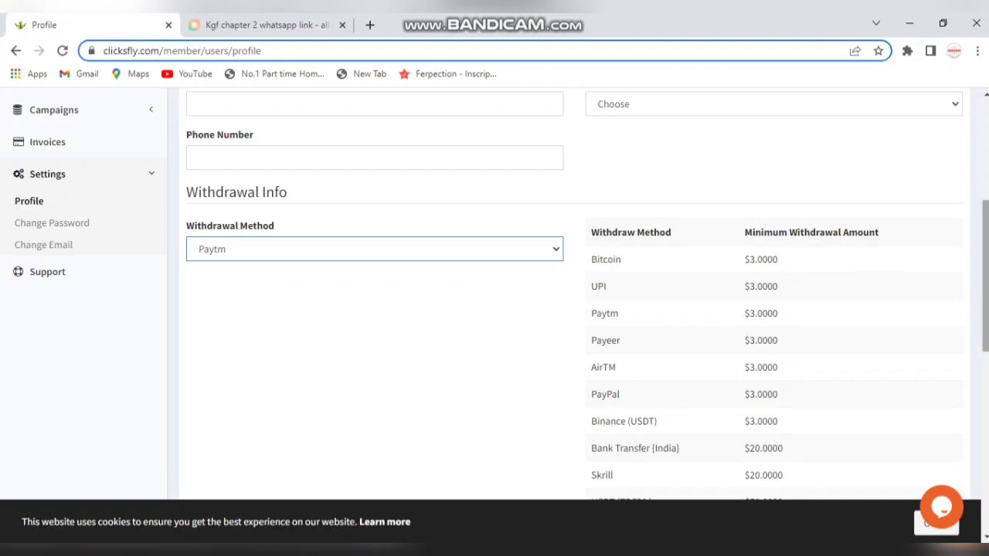
scroll(985, 271, down, 3)
scroll(572, 294, down, 3)
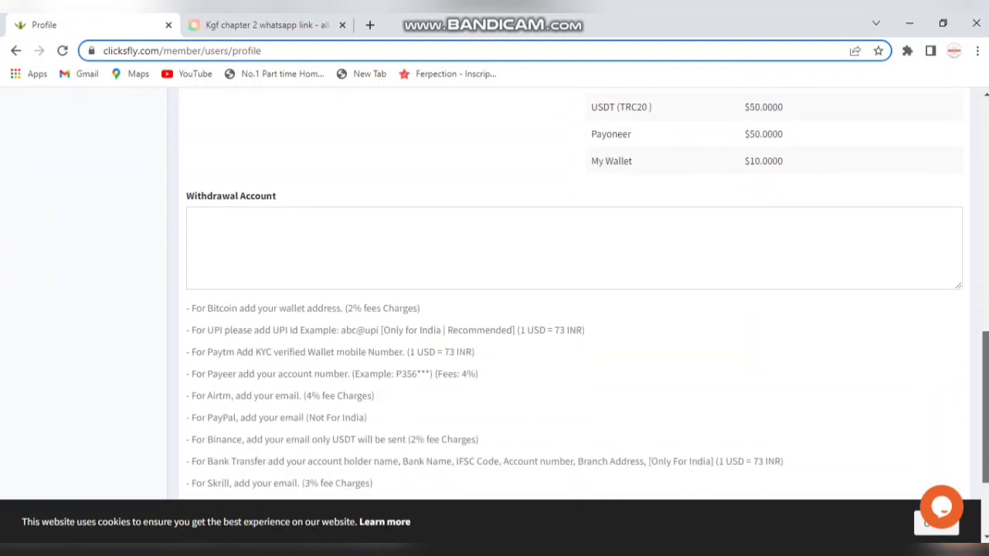
scroll(571, 294, down, 1)
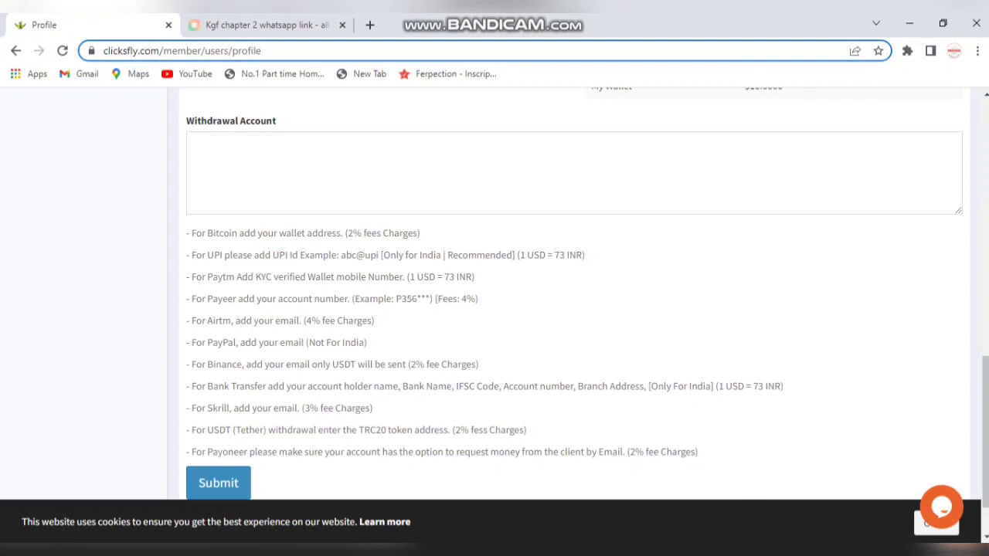
- Open the New Shorten Link form and make its URL field ready for entry
scroll(494, 298, up, 15)
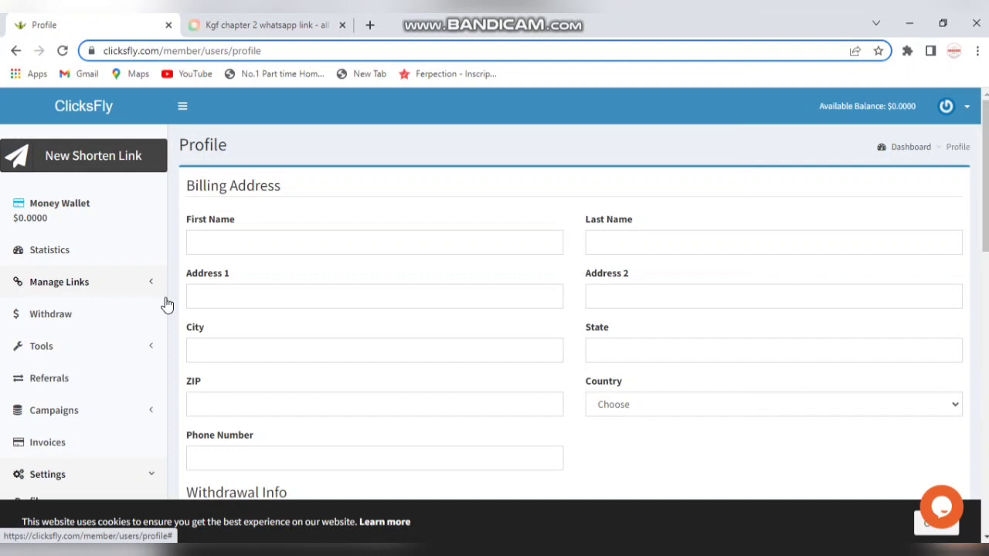
click(55, 162)
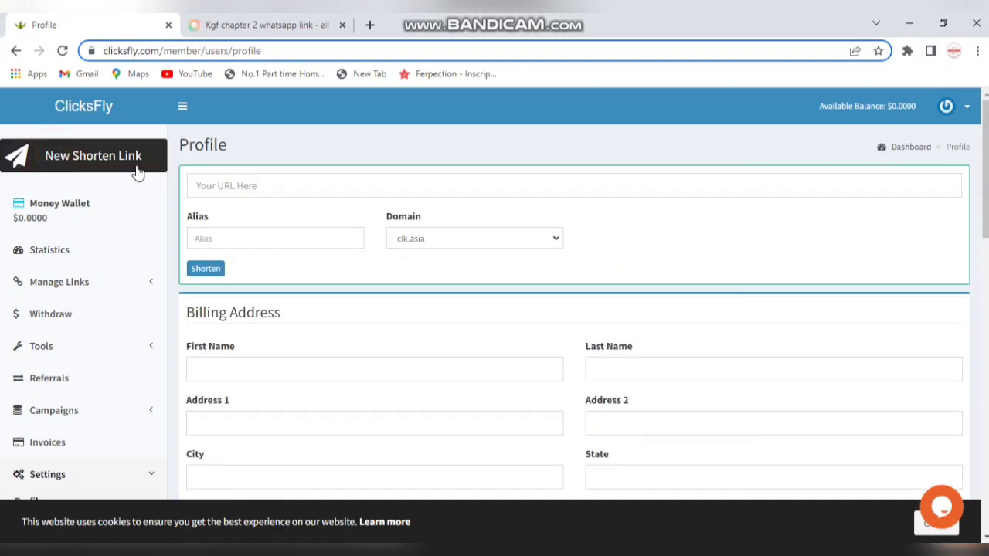
click(231, 189)
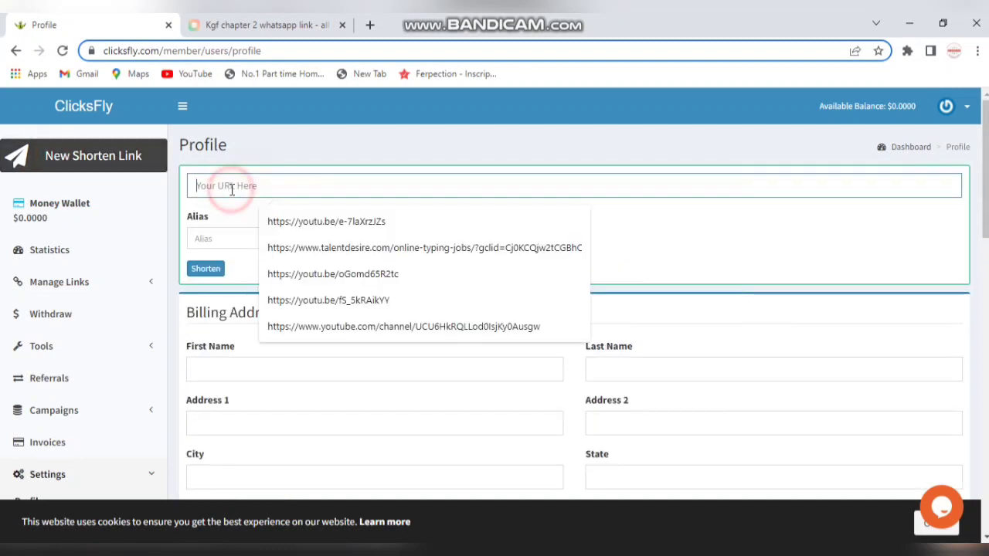
click(231, 189)
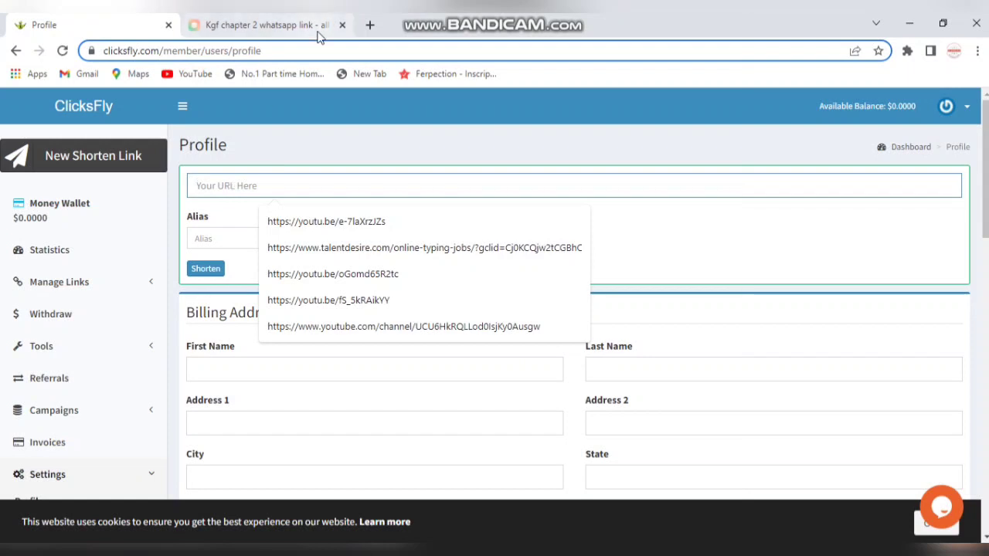
- Search Google for "kgf chapter 2 whatsapp work group link" in a new tab and open the Join KGF Whatsapp Group Link result
click(370, 26)
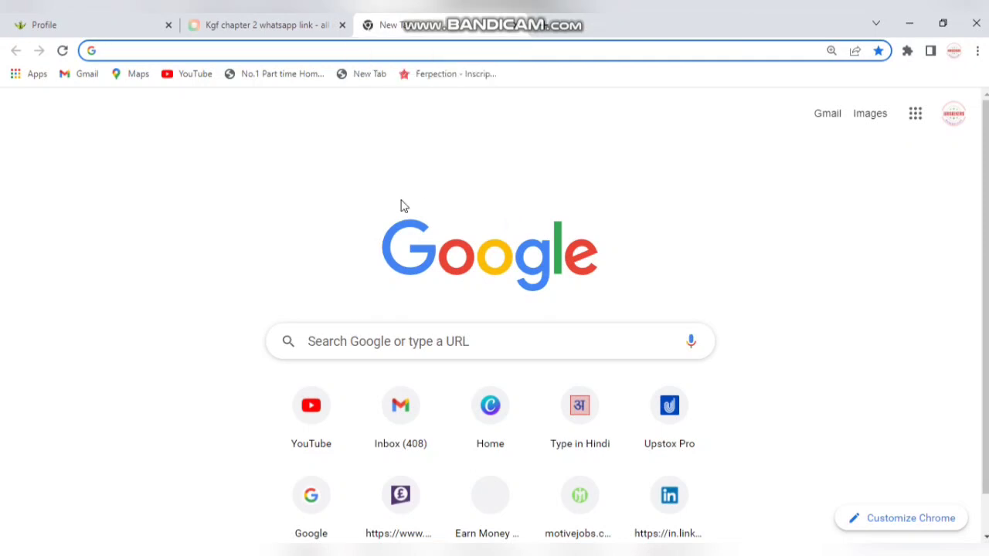
click(384, 341)
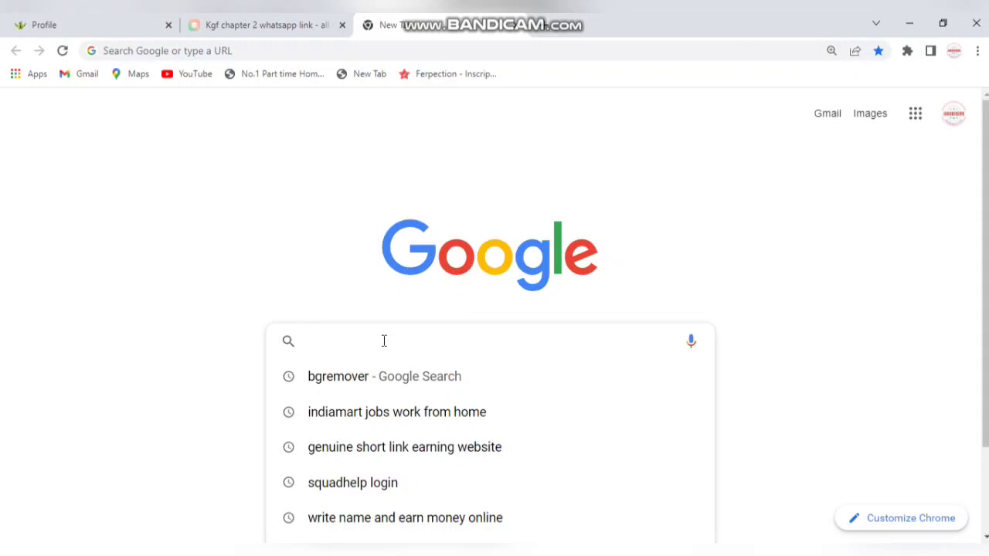
text(KGF)
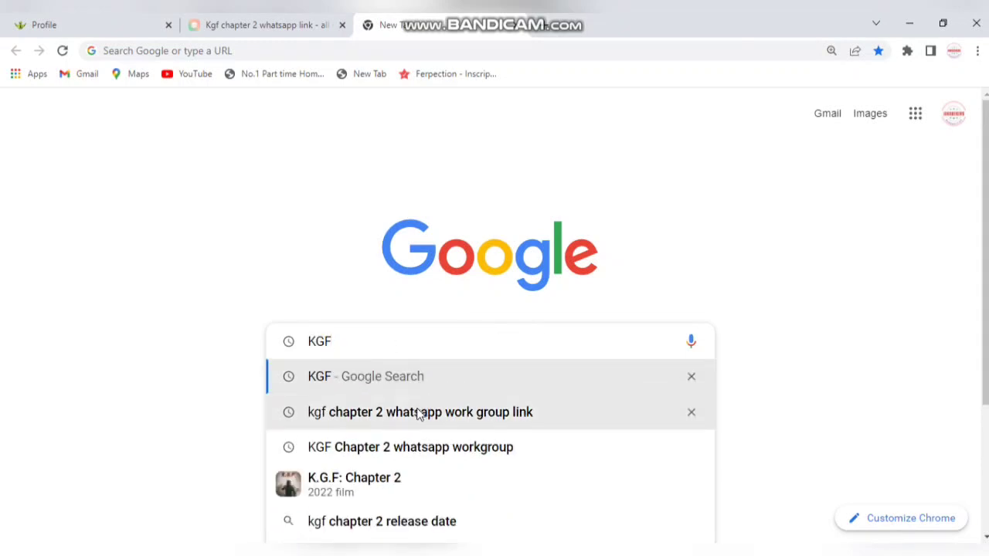
click(417, 414)
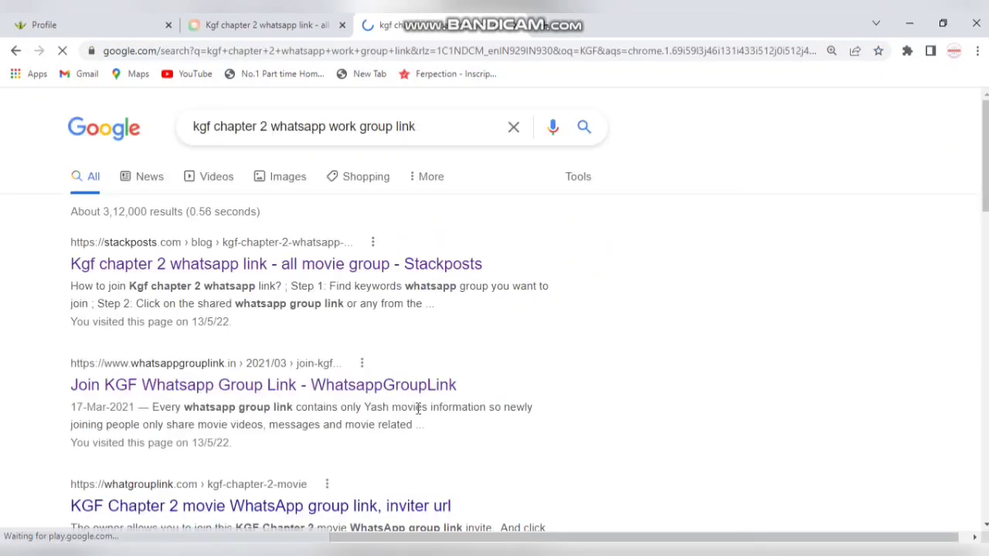
click(240, 394)
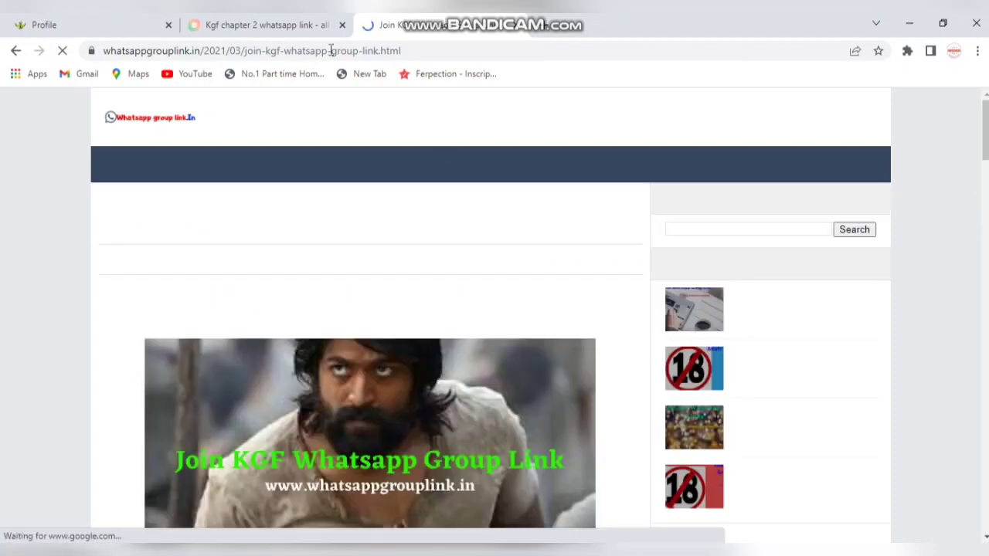
- Switch to the Stackposts page and copy the address of the first invite link under Kgf chapter 2 whatsapp link
click(287, 31)
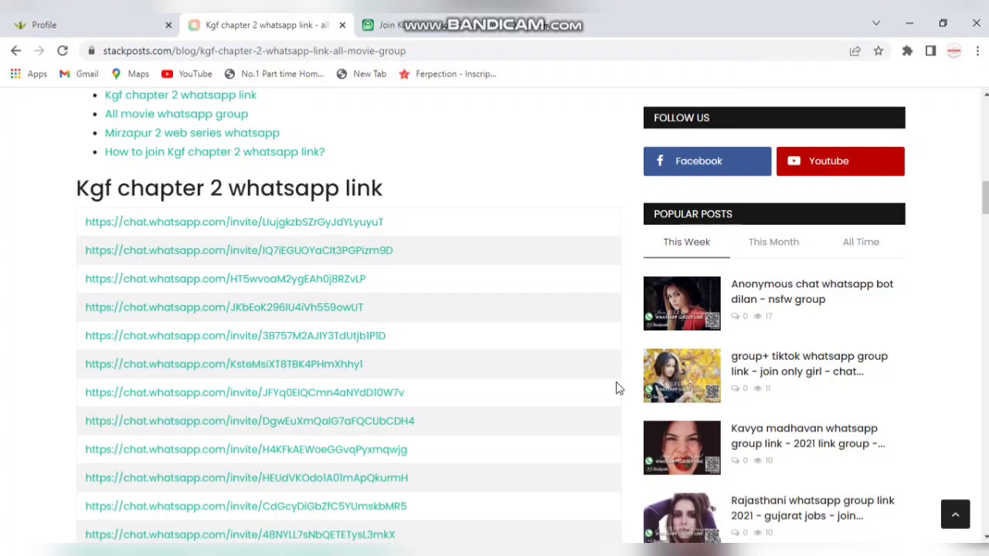
right_click(184, 222)
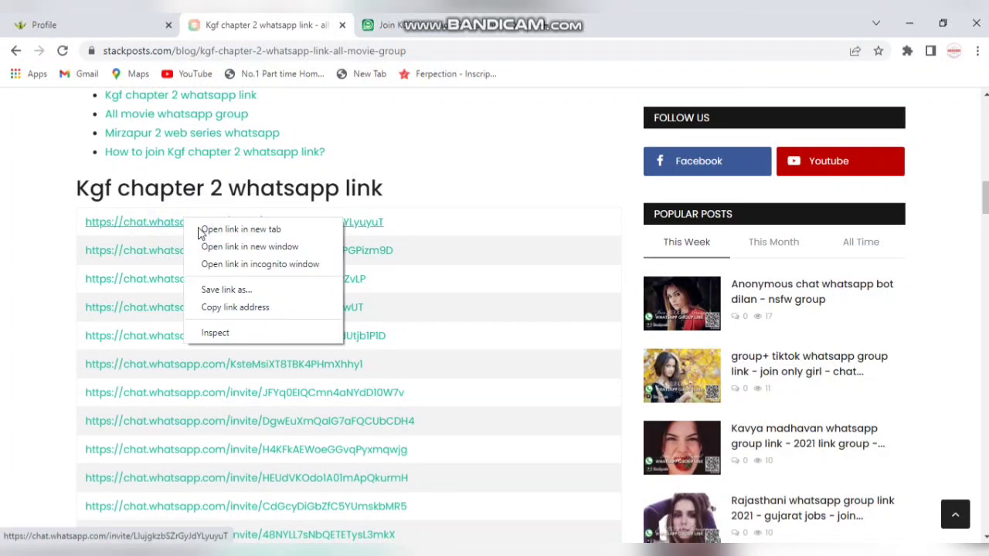
click(236, 307)
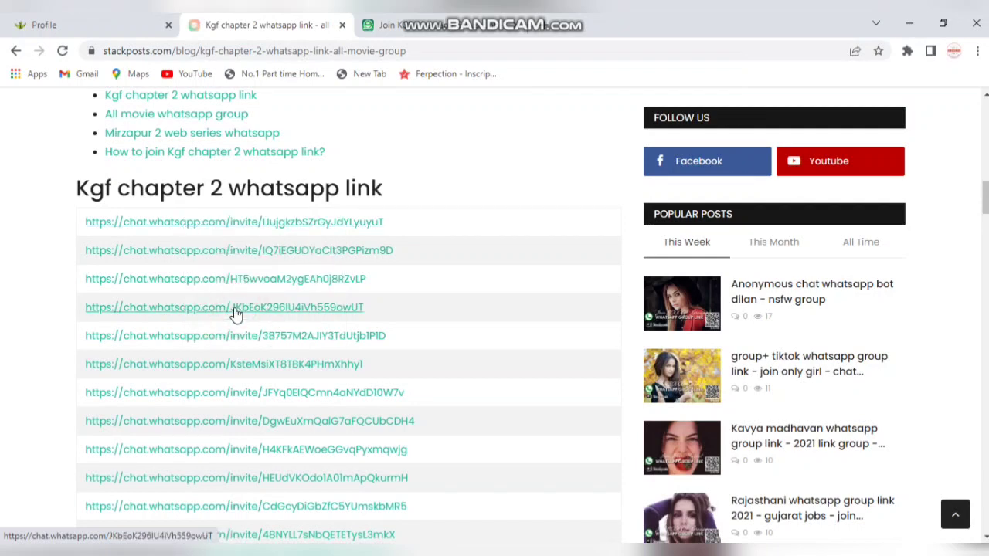
- Return to the ClicksFly profile page, paste the copied WhatsApp invite address as the URL and shorten it
click(101, 26)
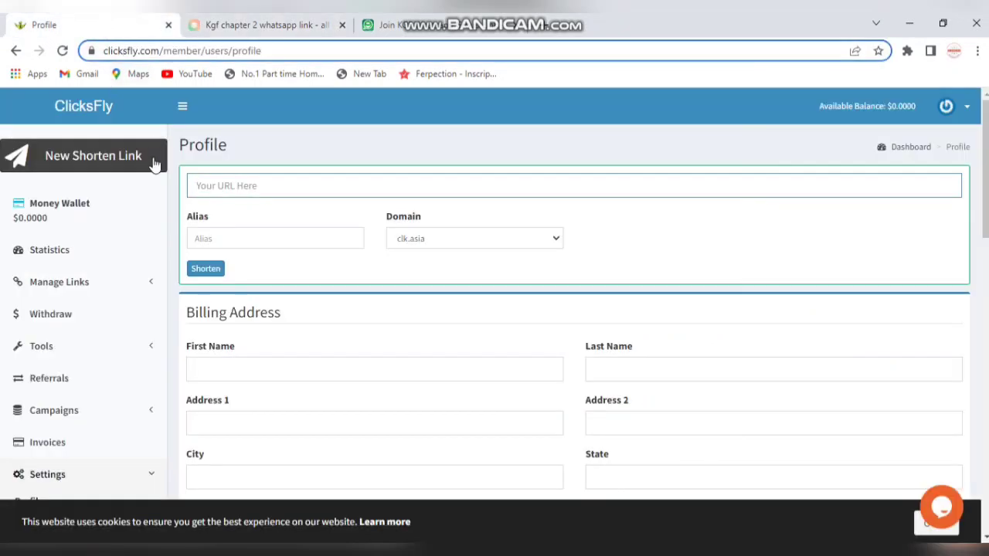
click(219, 184)
key(ctrl+v)
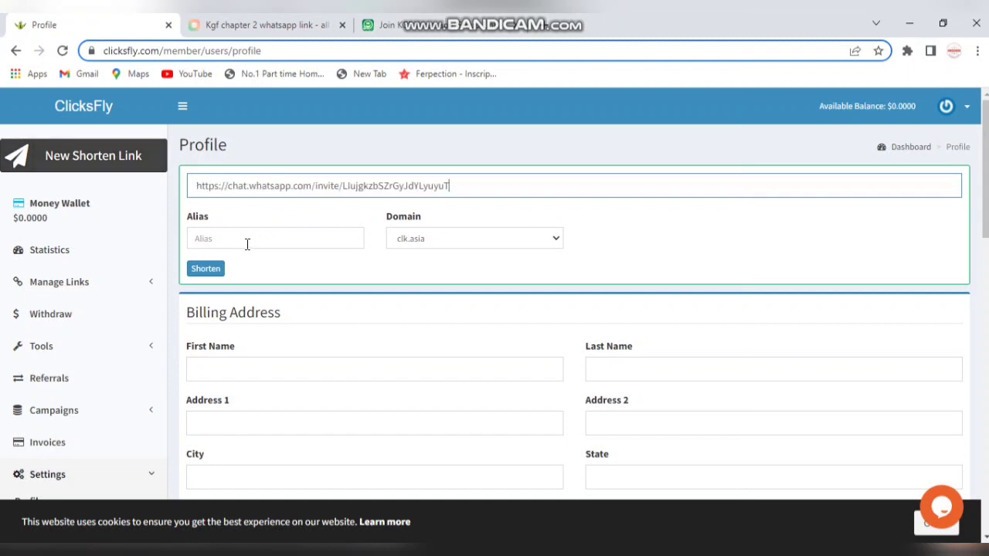
click(208, 270)
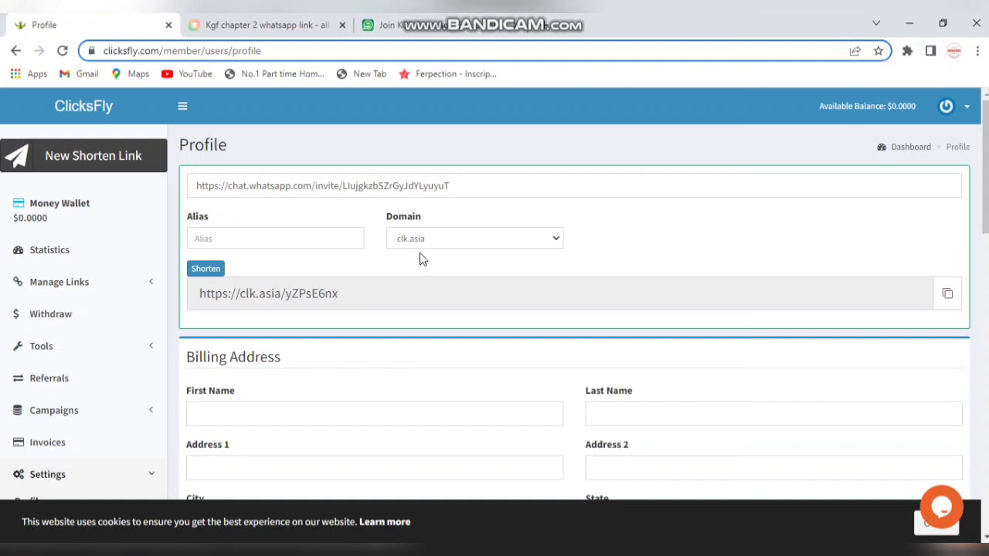
- Show the available domains, choose clk.asia and copy the generated short link
click(450, 235)
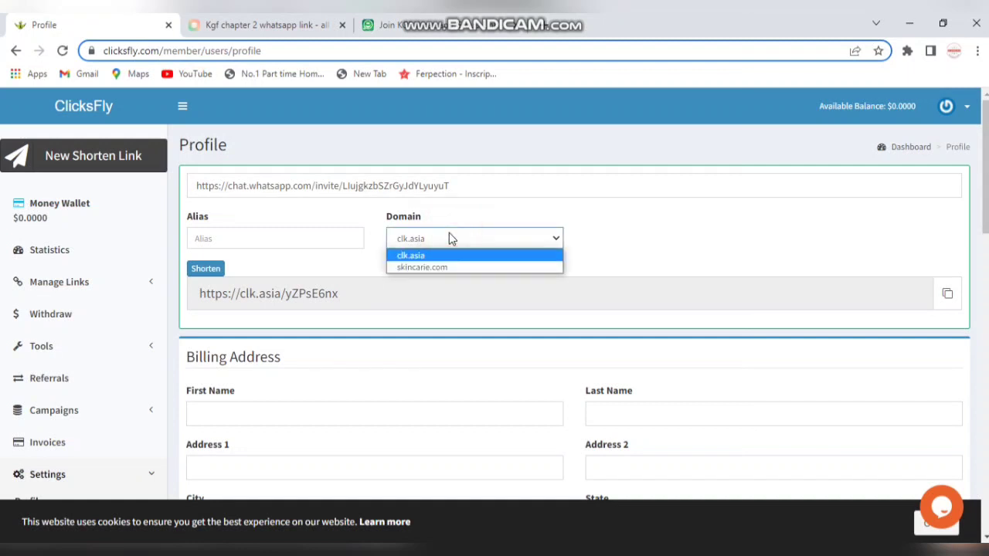
click(415, 258)
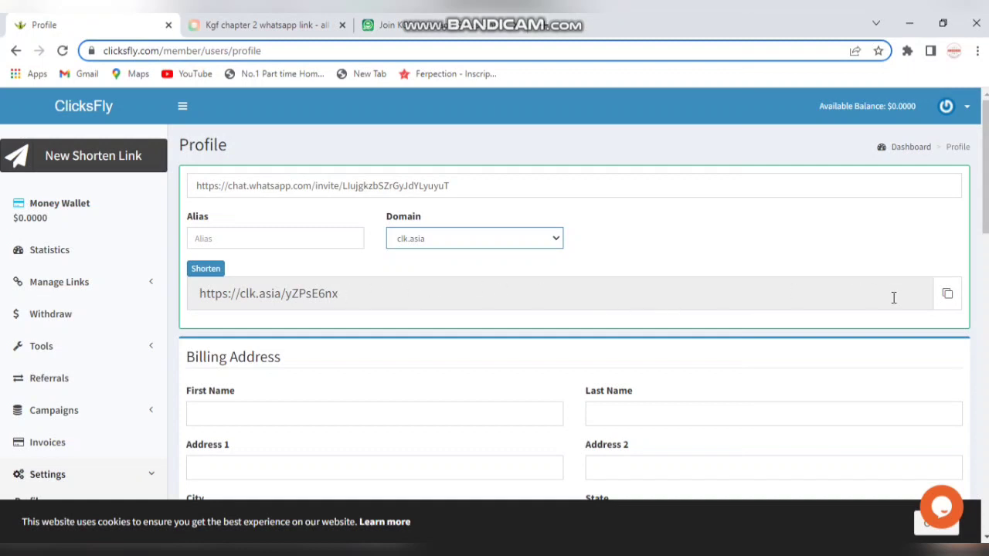
click(950, 296)
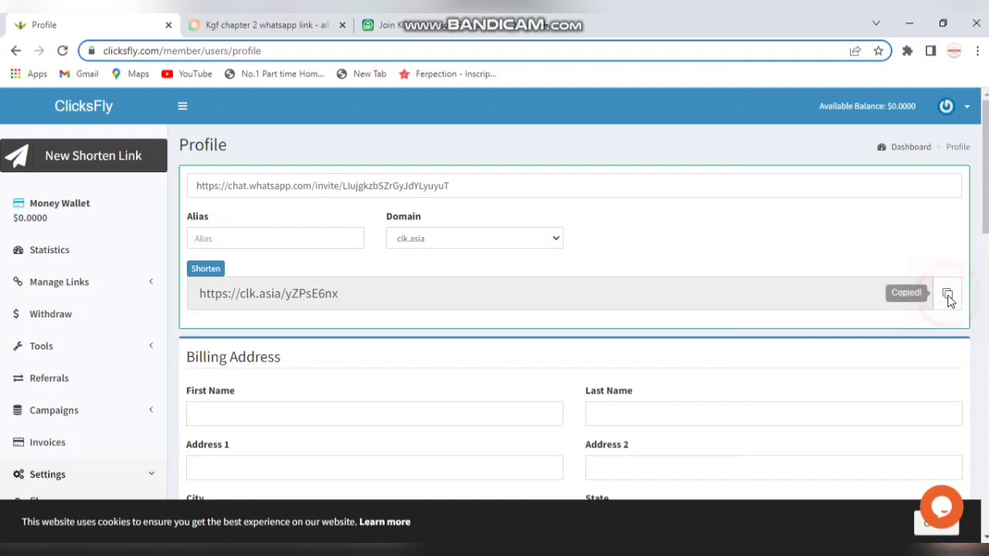
click(949, 300)
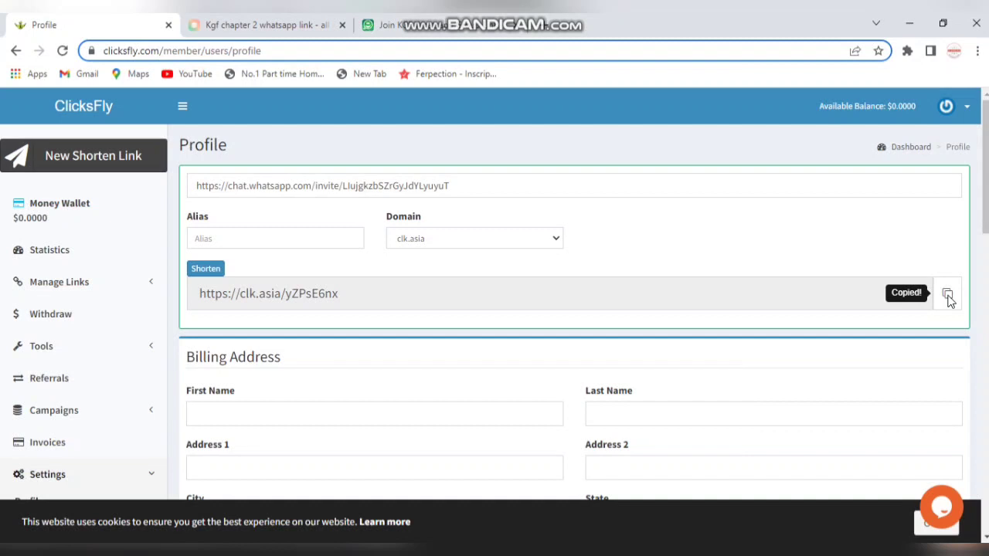
- Search Google for "movies whatsapp group link" in a new tab and open the 800+ Movies Whatsapp Group Links result
click(549, 30)
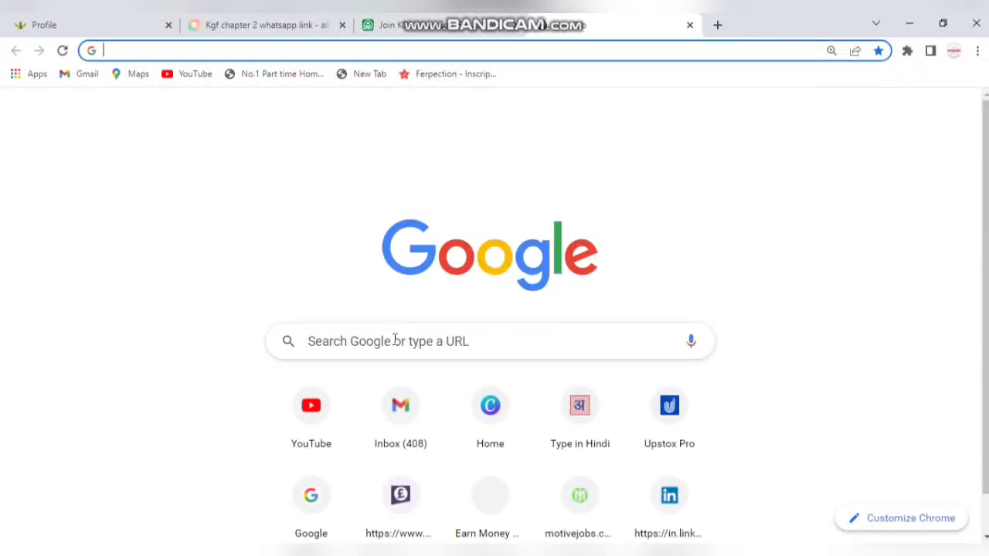
click(395, 340)
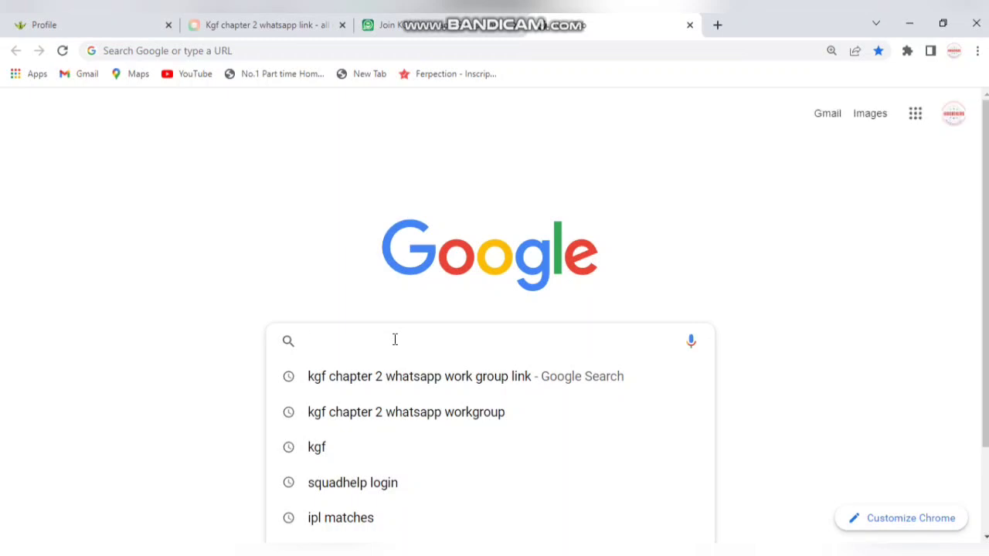
text(what)
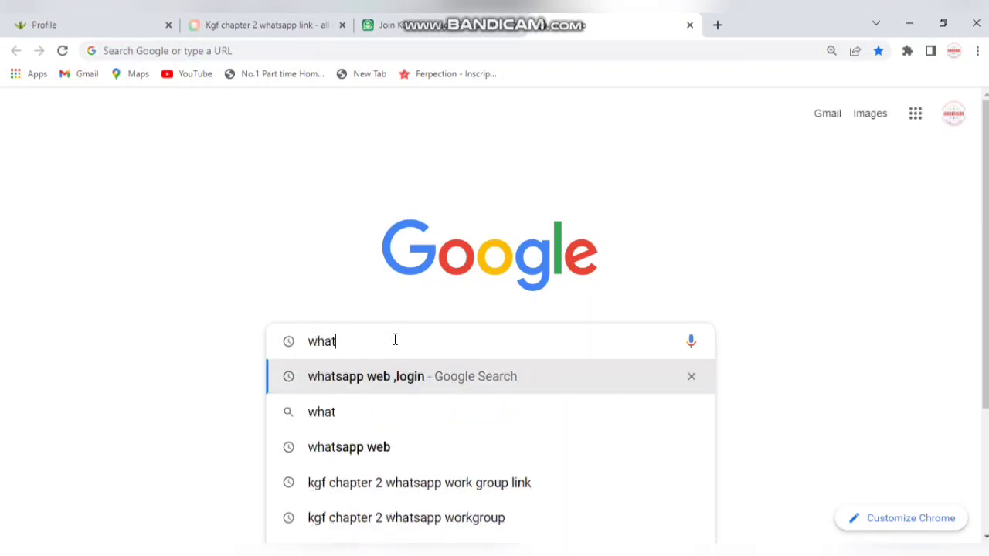
key(BackSpace)
key(BackSpace)
key(BackSpace)
key(BackSpace)
text(mov)
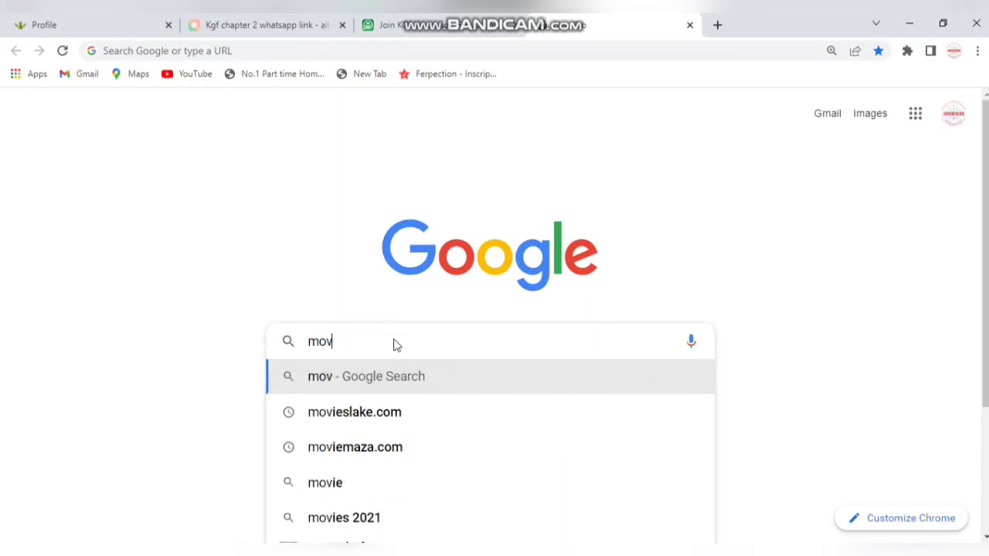
text(ies whats)
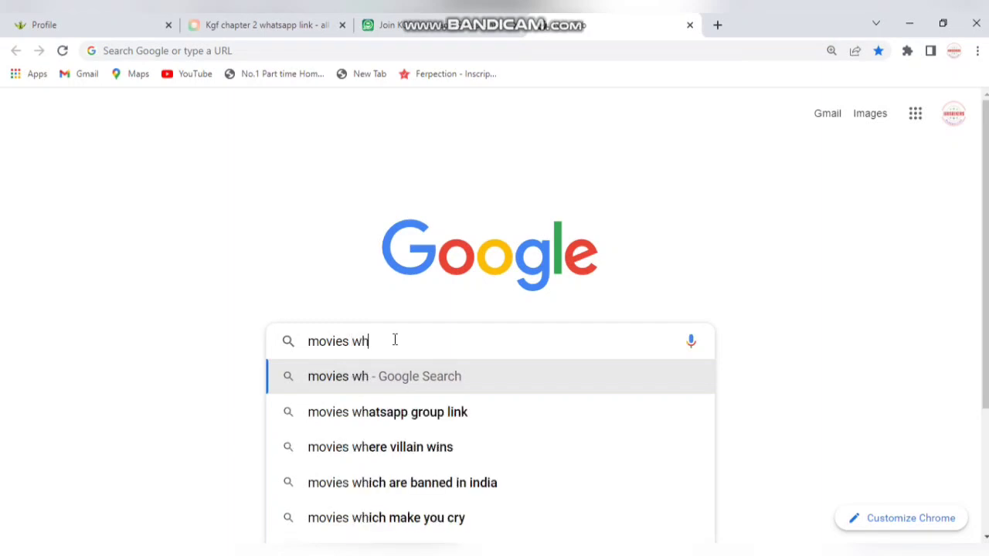
click(502, 342)
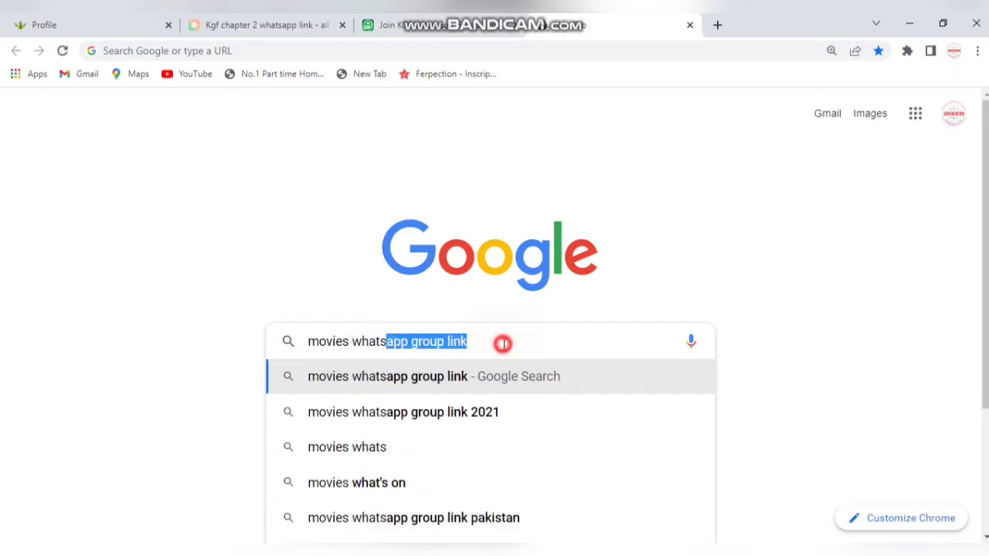
key(Return)
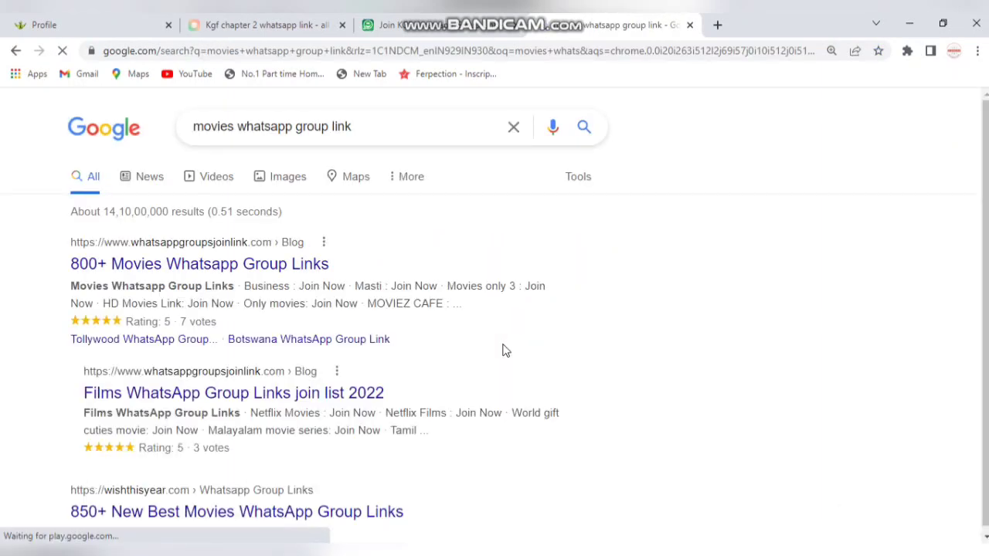
click(226, 271)
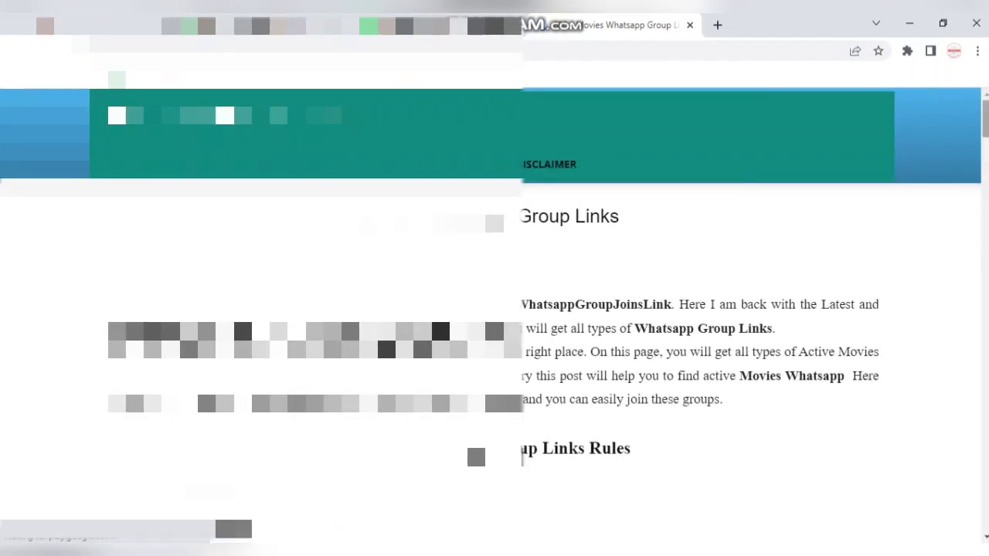
- Open a group invite from the movies WhatsApp group list and try to join its chat
scroll(495, 309, down, 10)
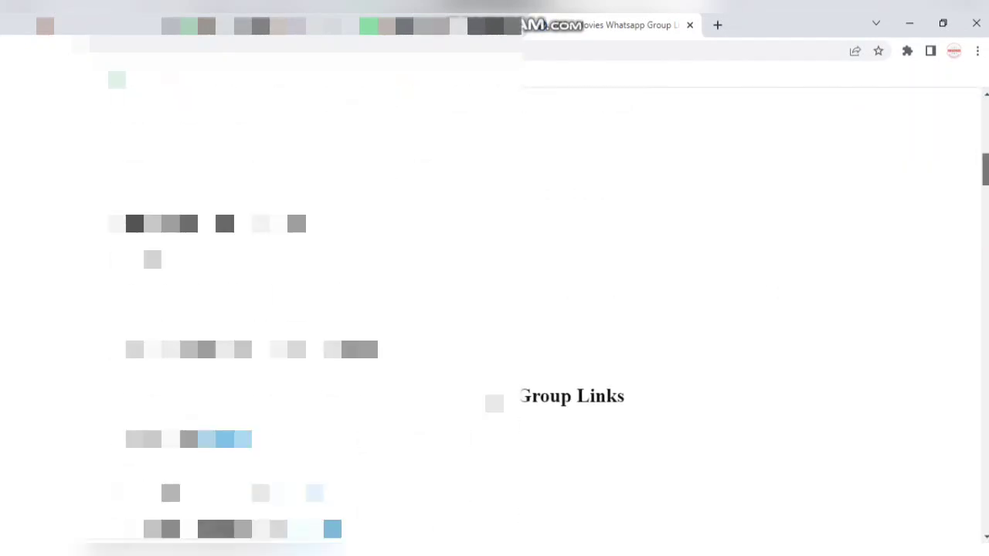
scroll(495, 309, down, 5)
scroll(494, 309, down, 3)
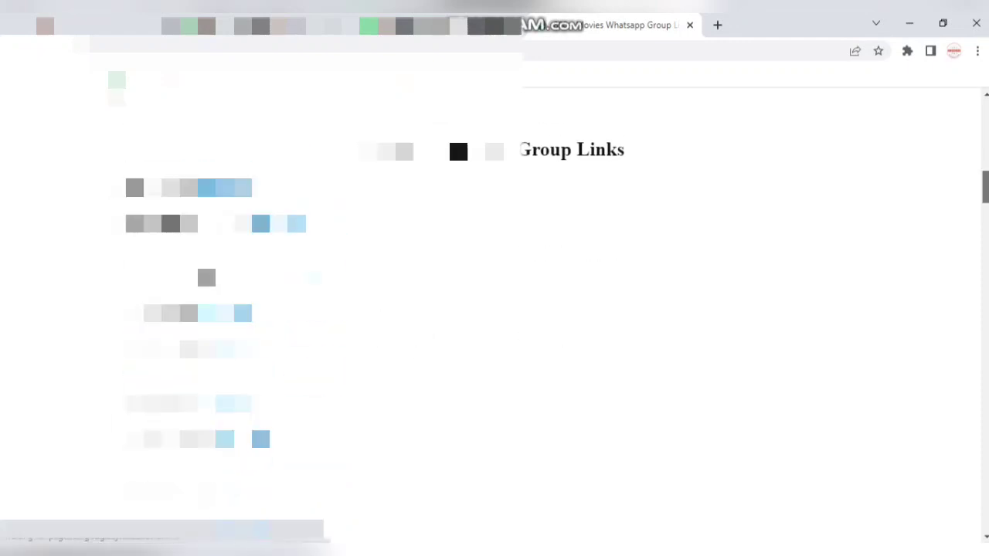
scroll(889, 192, down, 1)
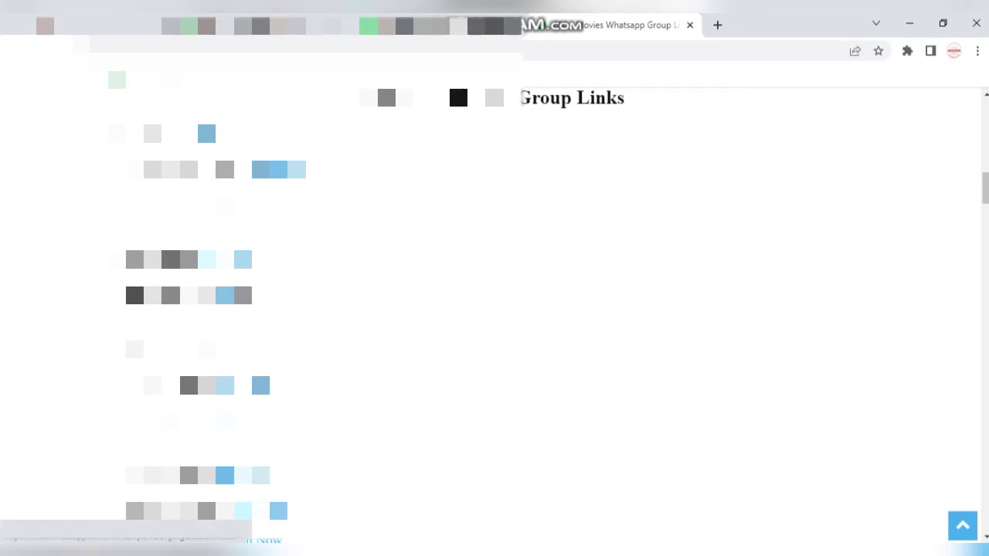
click(243, 296)
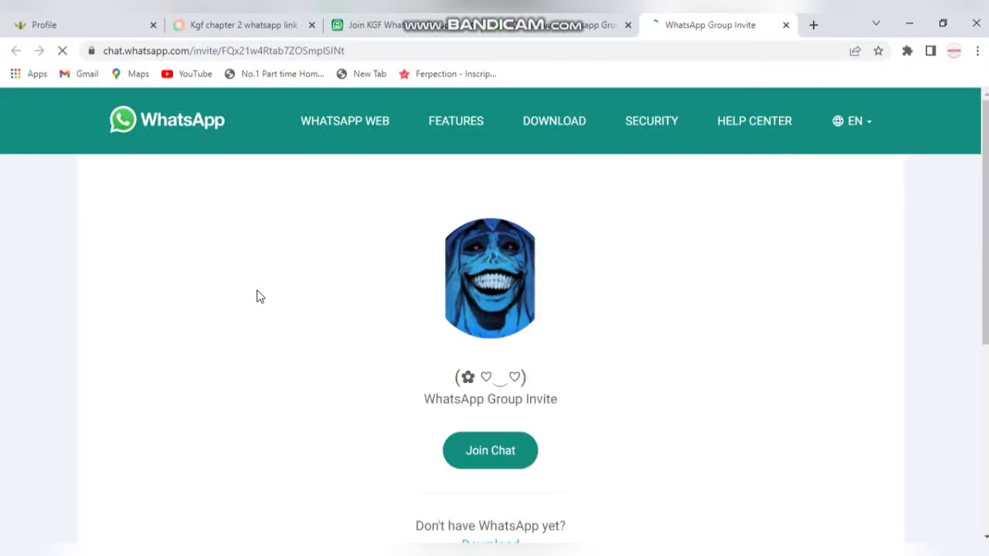
click(481, 453)
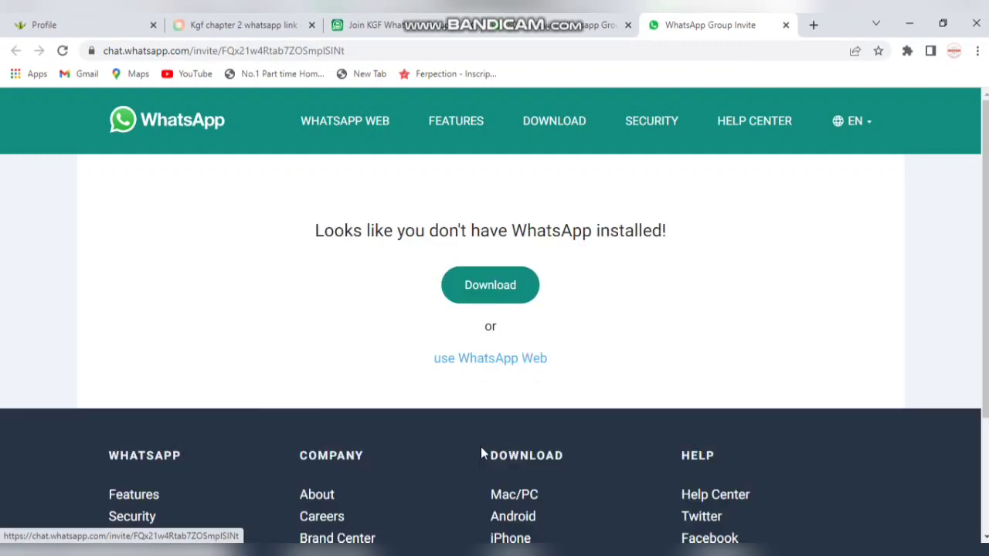
- Open WhatsApp Web from the group invite page and search Google for "KGF 2 PICS" in a new tab
click(348, 122)
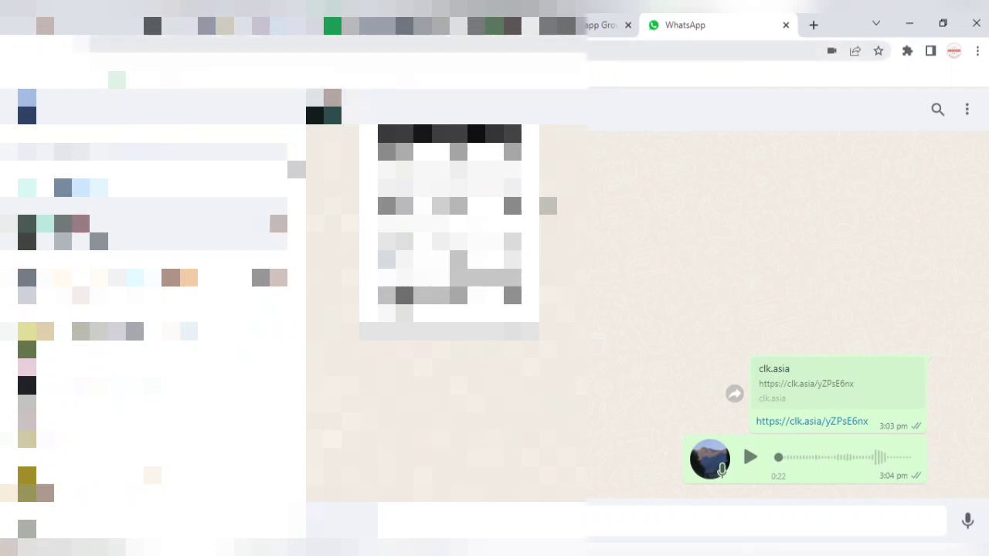
click(818, 34)
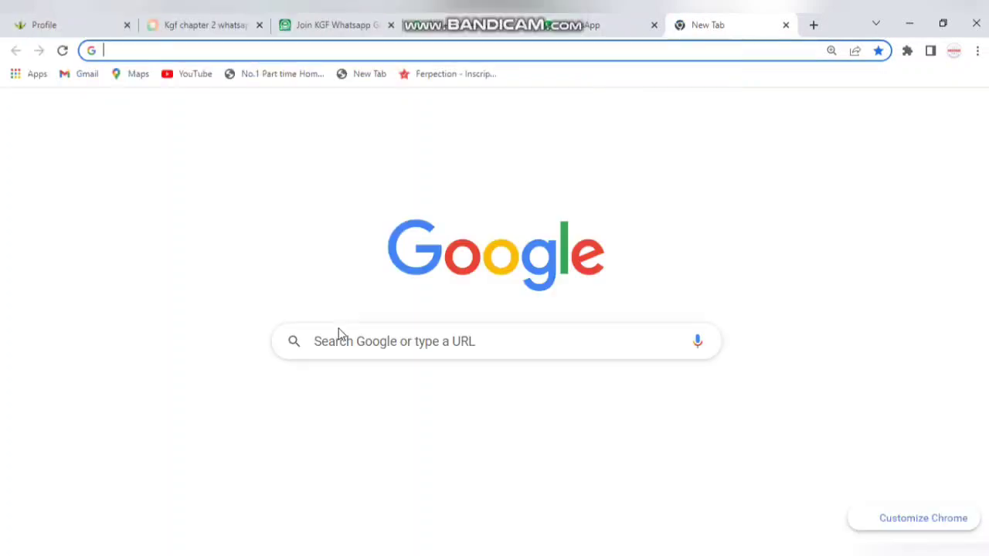
click(339, 338)
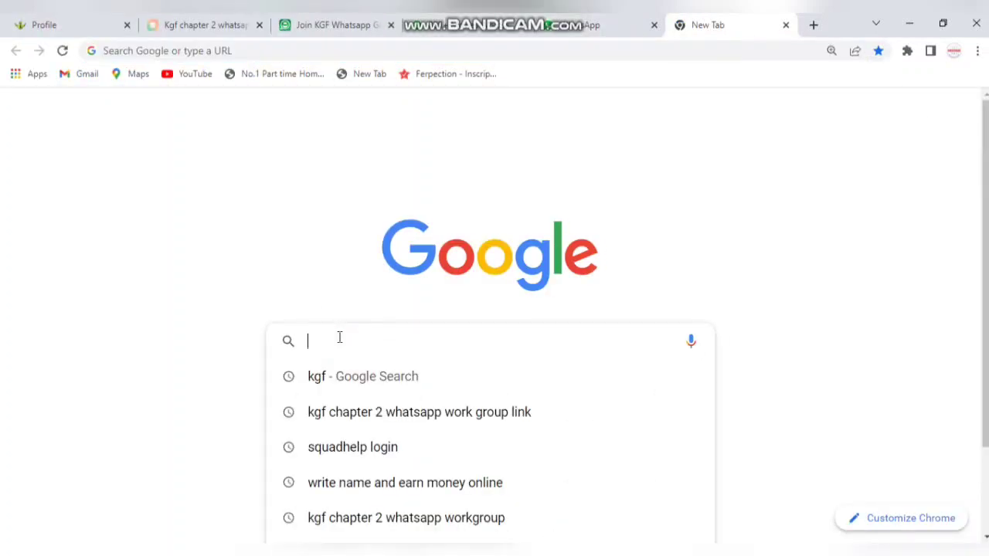
text(KGF)
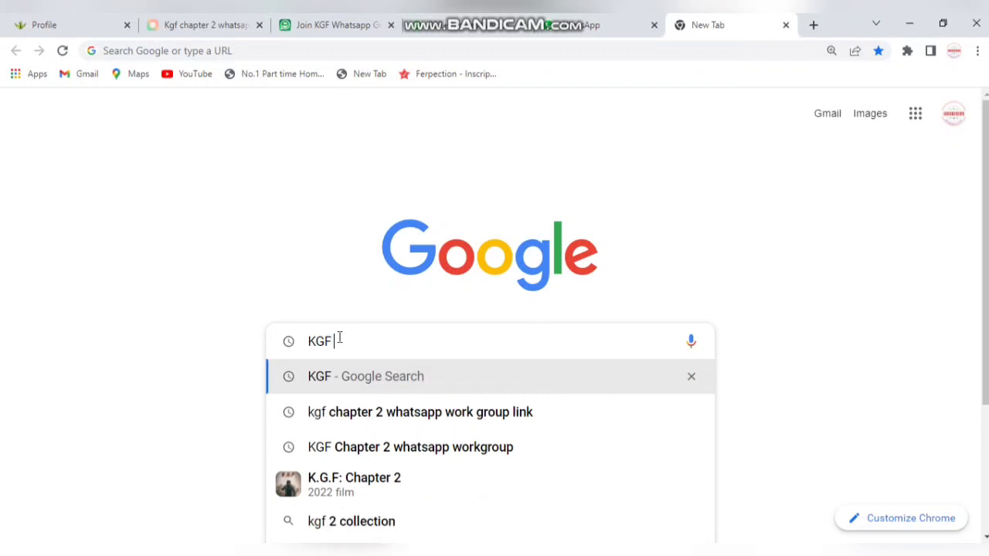
text( 2 PICS)
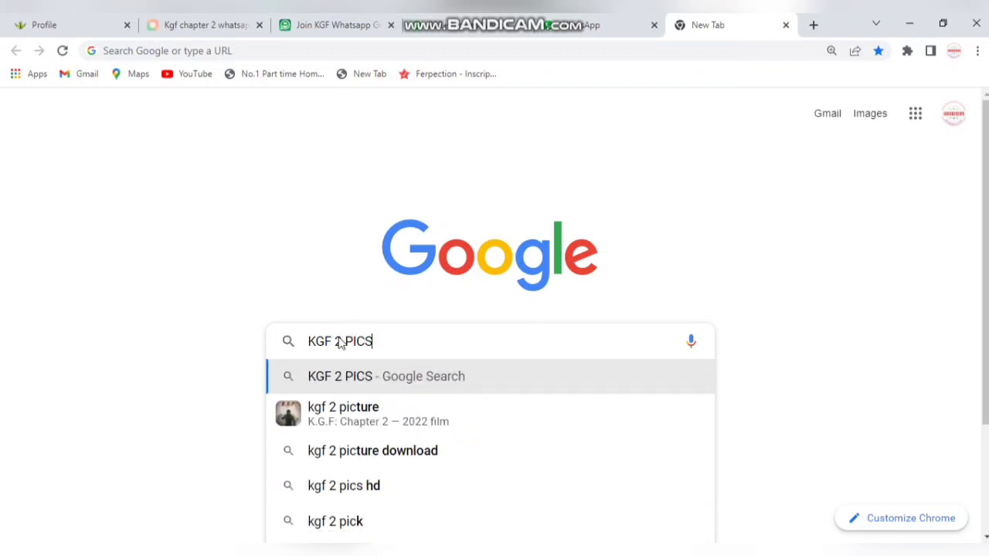
key(Return)
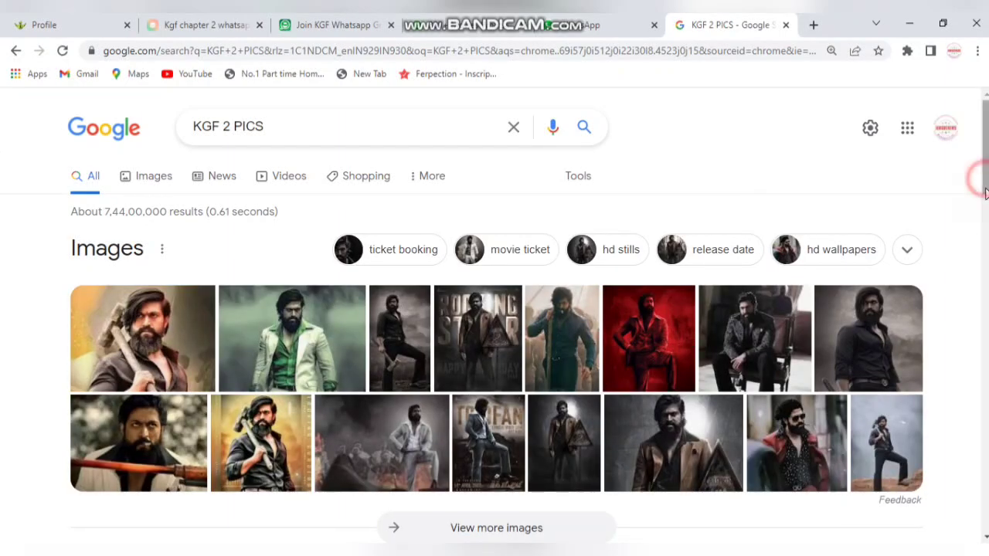
scroll(985, 226, down, 3)
scroll(985, 226, up, 3)
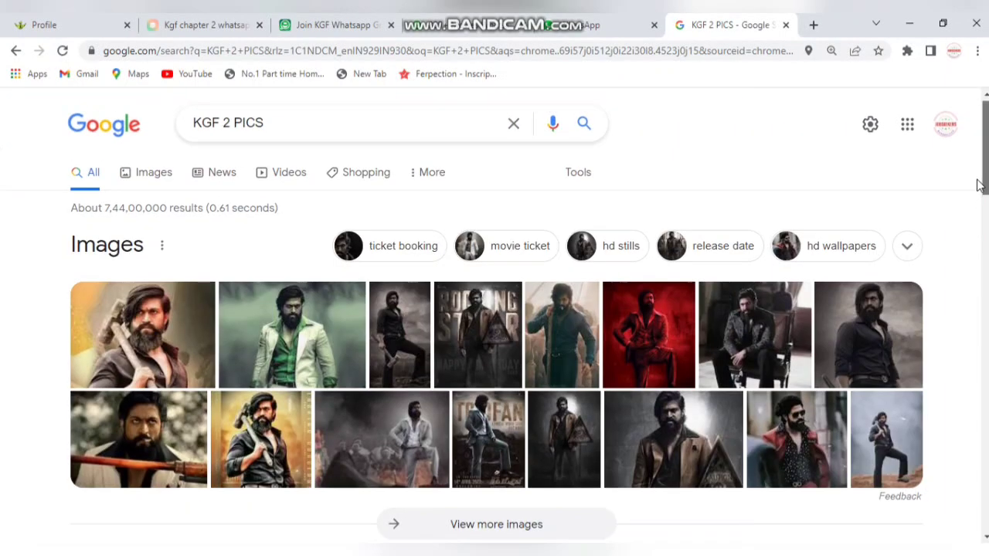
- Save the KGF 2 "Toofan" poster from the Google image results to the Downloads folder
right_click(508, 435)
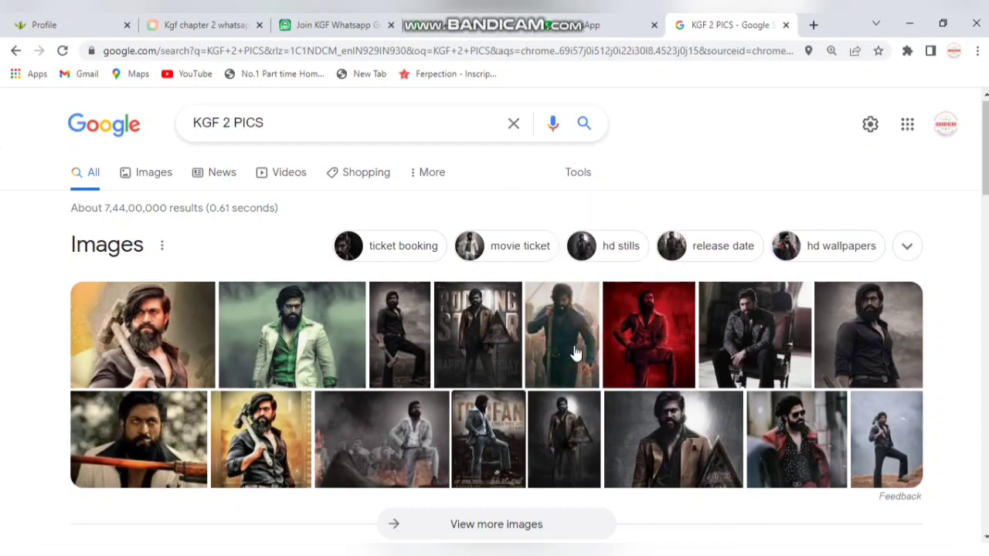
click(574, 354)
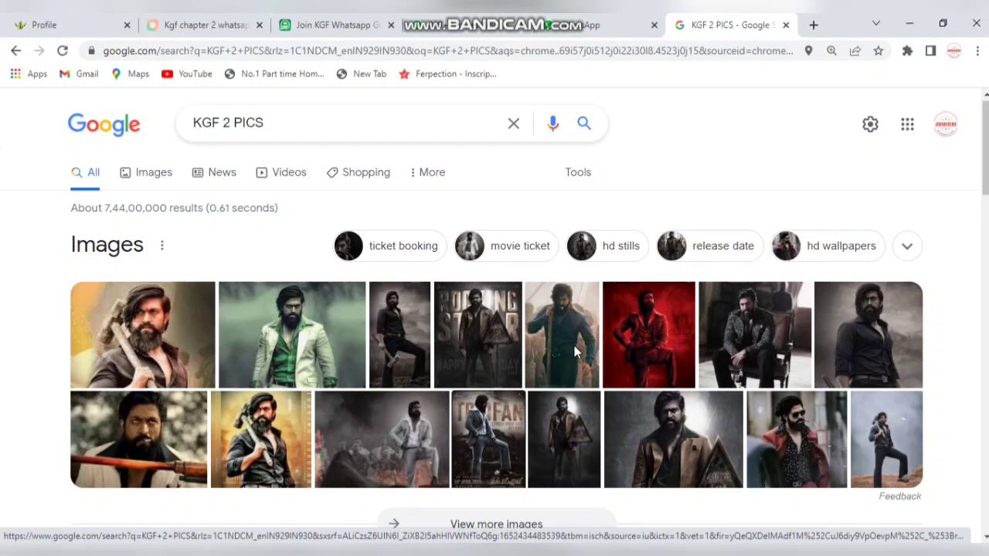
key(ctrl+s)
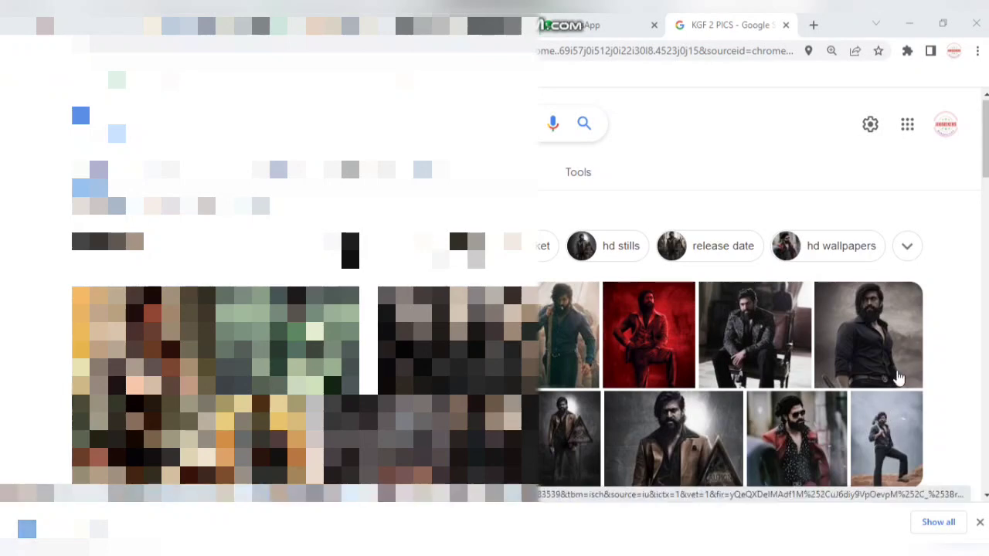
click(595, 37)
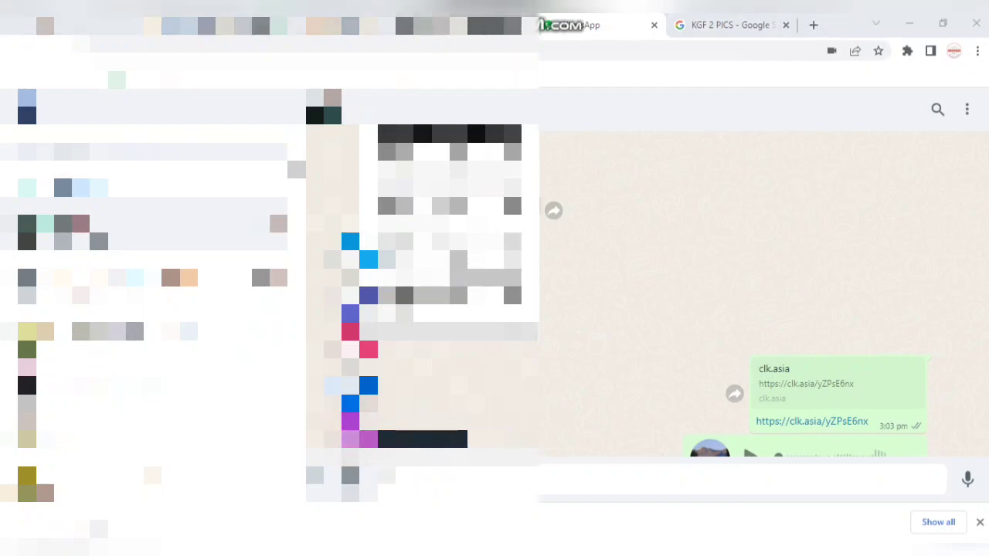
key(Return)
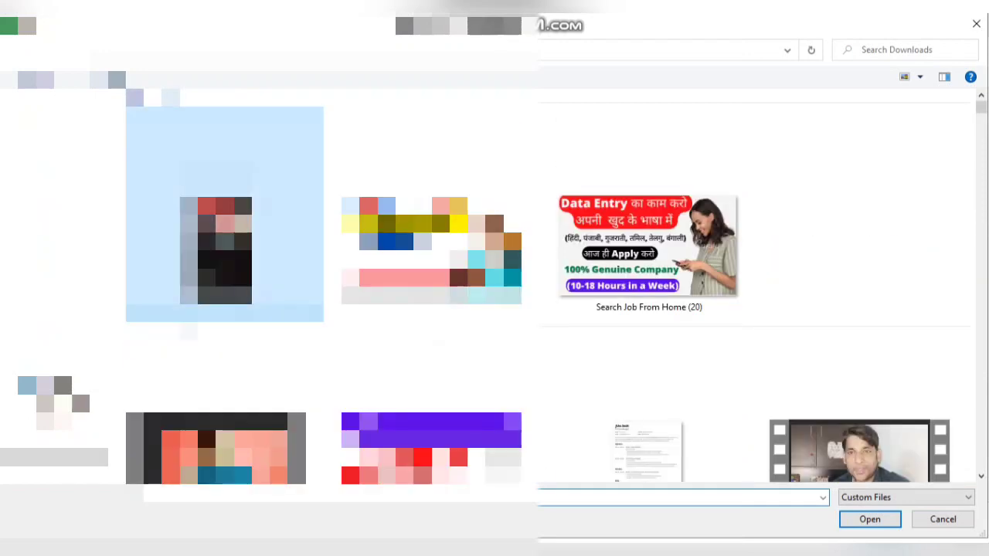
key(Return)
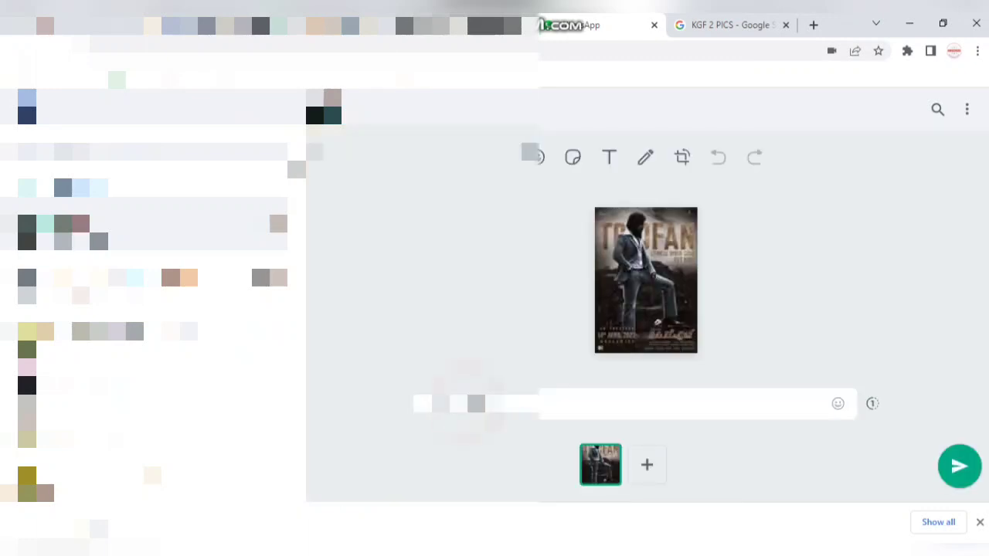
key(ctrl+v)
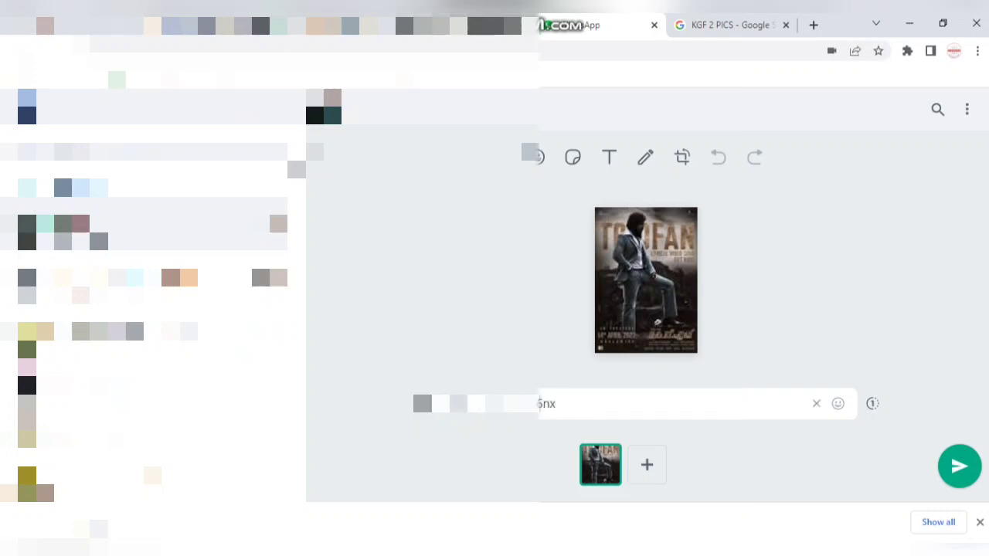
text(Watch This movie for free)
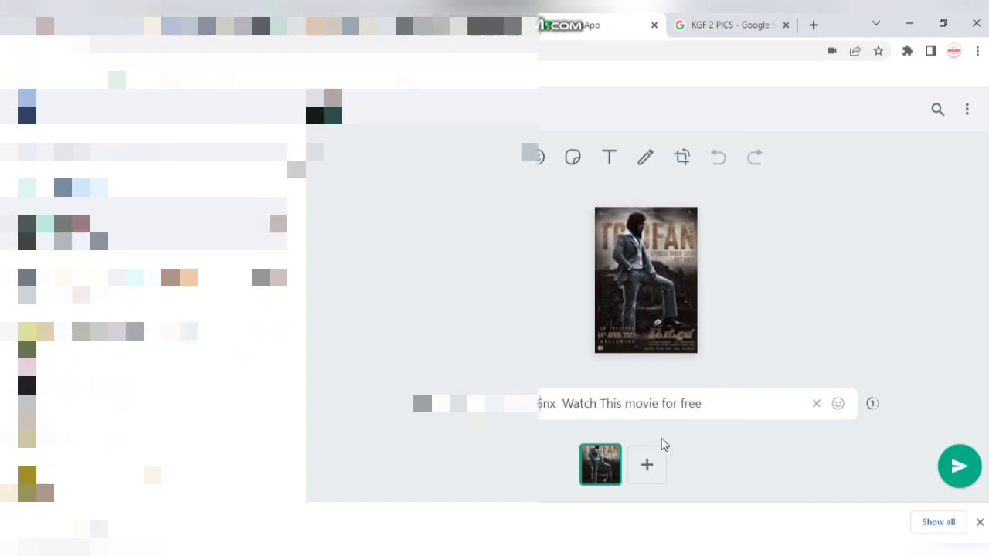
click(960, 467)
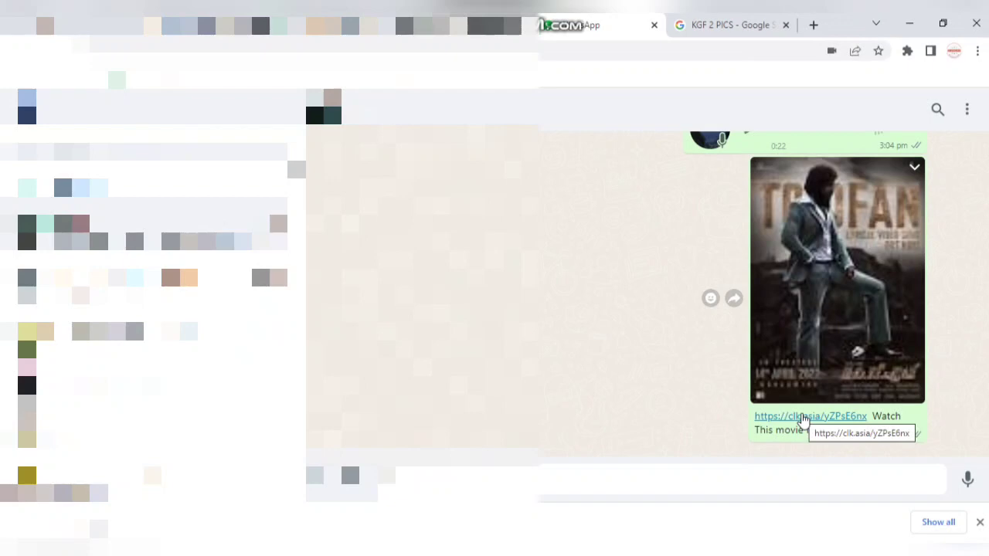
- Open the clk.asia short link from the sent poster message and continue past its ClicksFly ad page
click(803, 417)
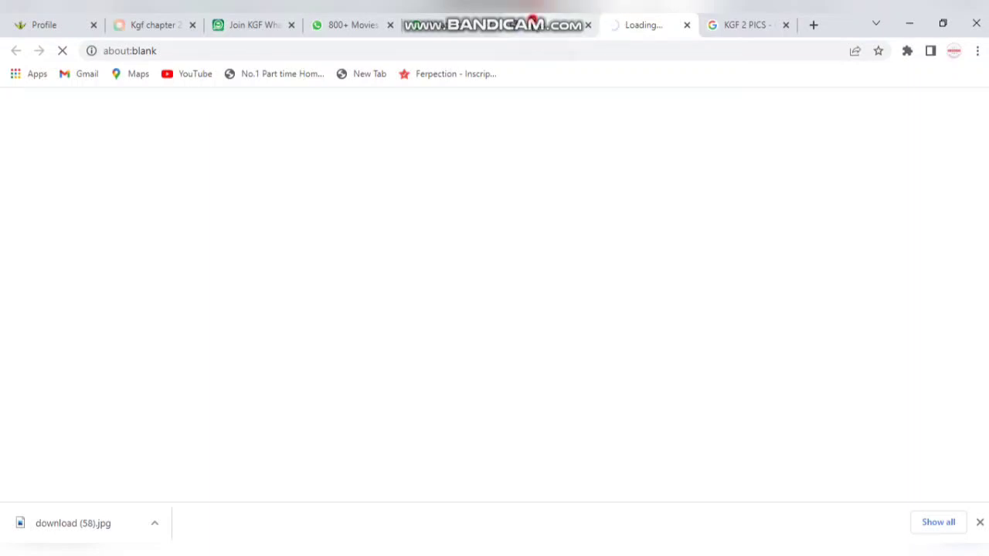
click(538, 28)
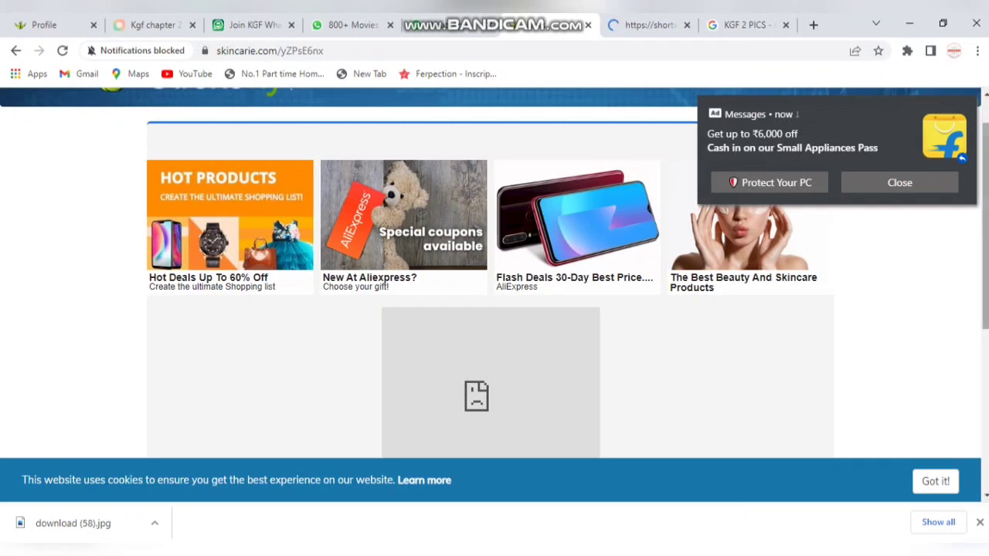
drag(986, 293, 986, 413)
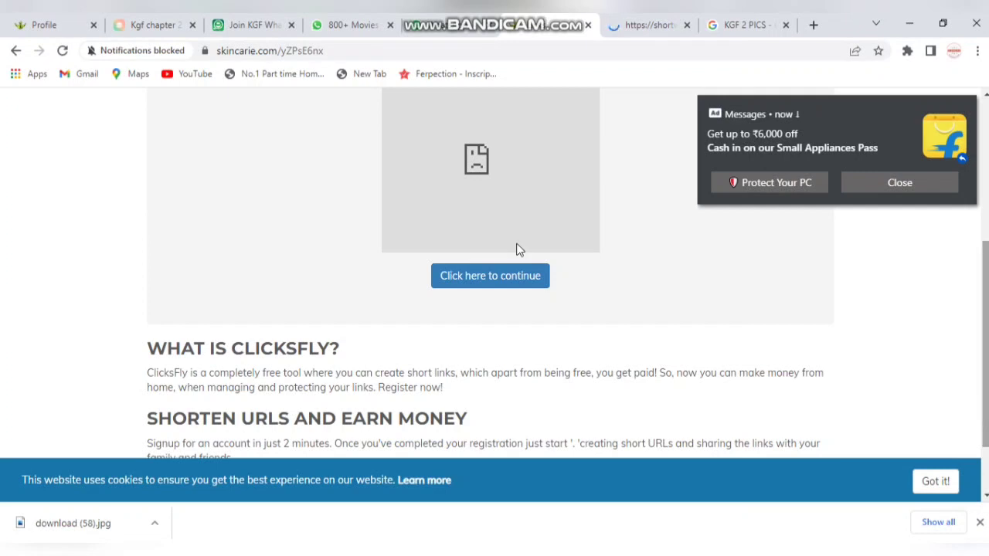
click(482, 276)
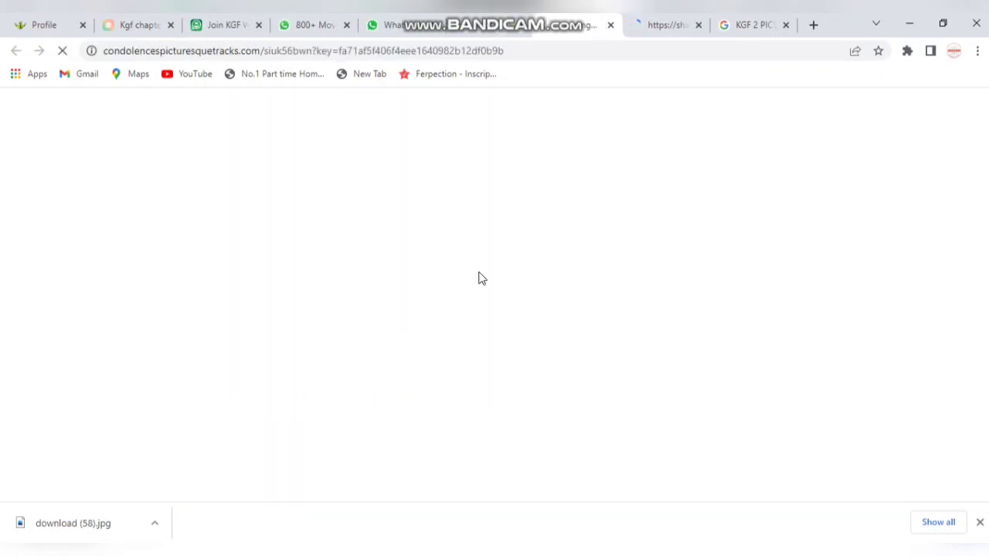